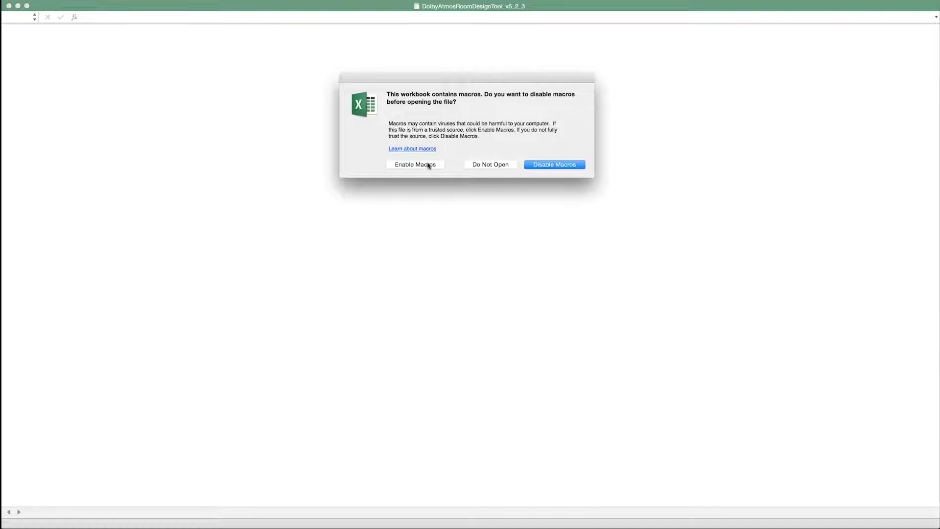
- Enable macros for DolbyAtmosRoomDesignTool_v5_2_3 at the macro warning
{"action": "left_click", "coordinate": [427, 165]}
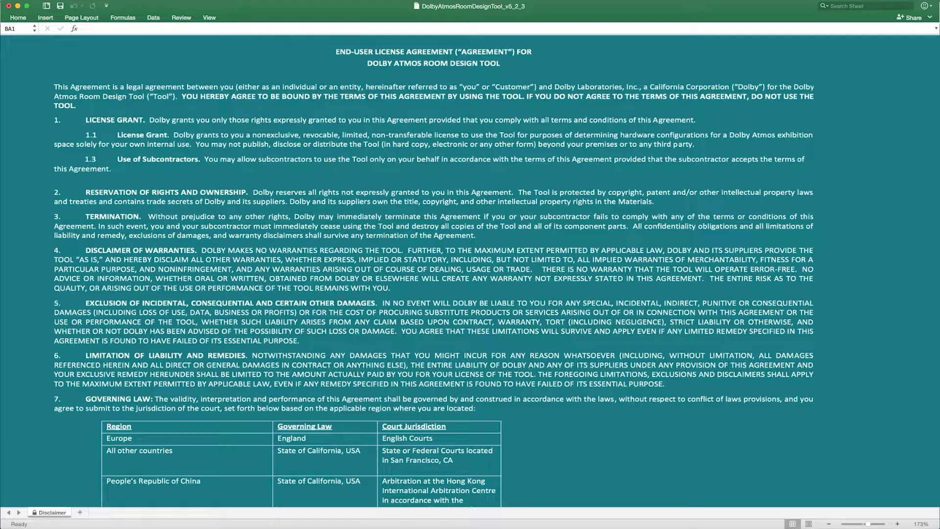
- Tick I agree at the bottom of the Disclaimer sheet to accept the license
{"action": "scroll", "coordinate": [470, 269], "scroll_direction": "down", "scroll_amount": 10}
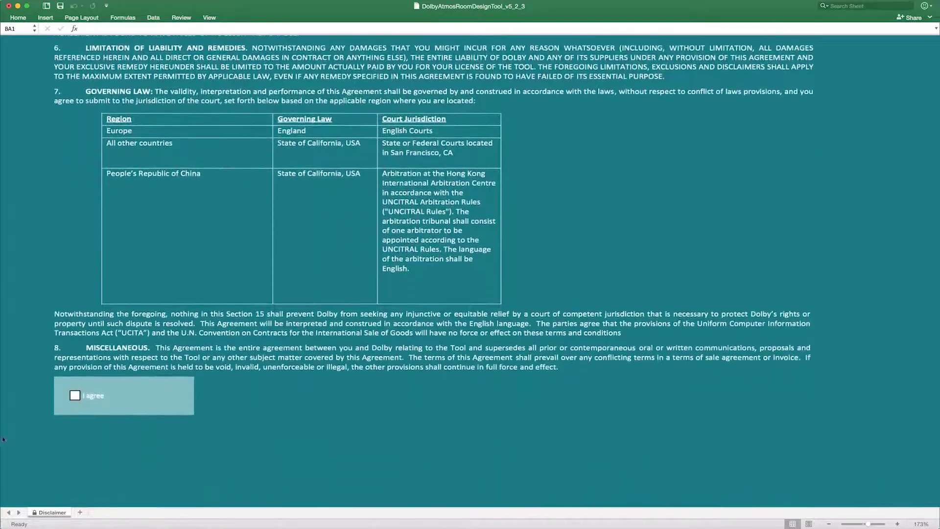
{"action": "left_click", "coordinate": [78, 394]}
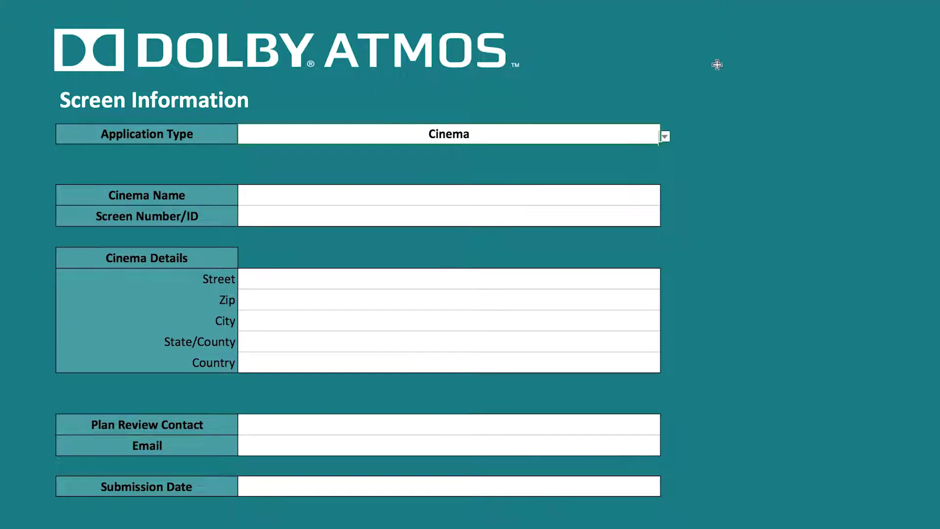
- Leave Application Type on Cinema and go to the Instructions sheet
{"action": "left_click", "coordinate": [665, 138]}
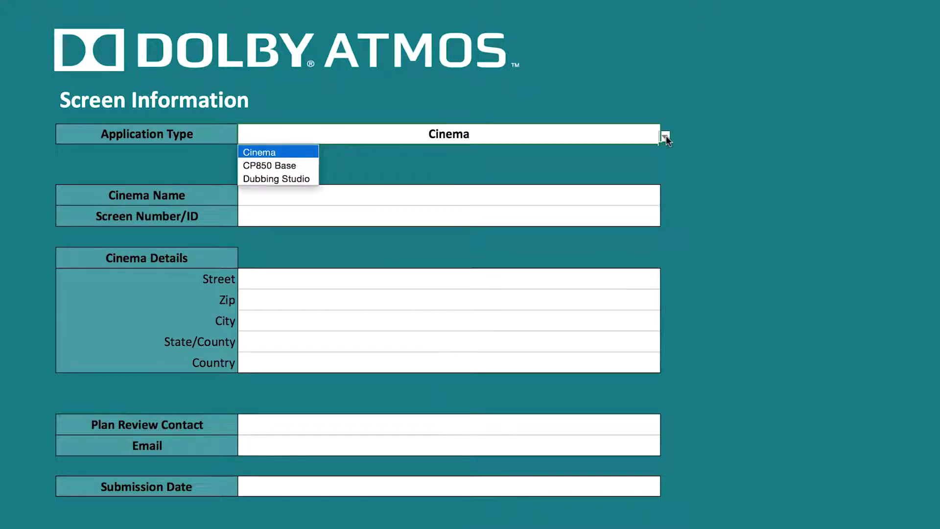
{"action": "left_click", "coordinate": [666, 138]}
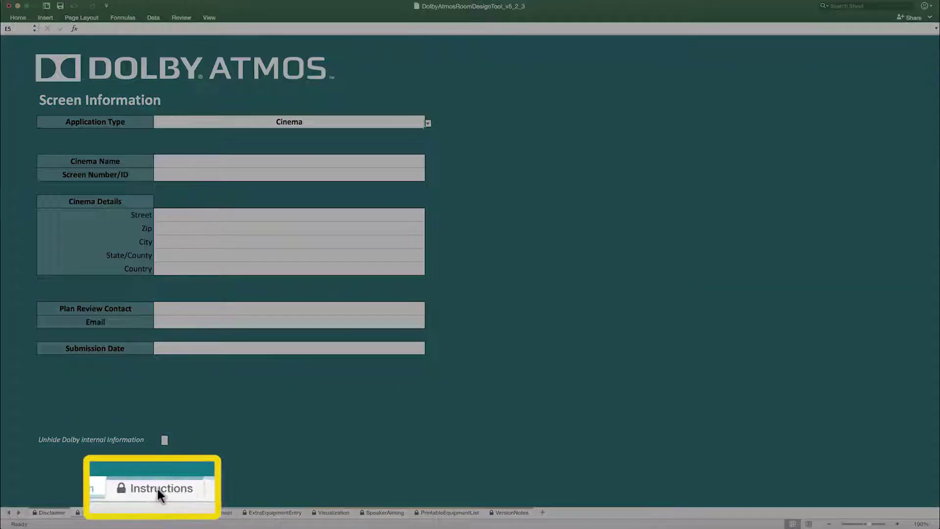
{"action": "left_click", "coordinate": [159, 512]}
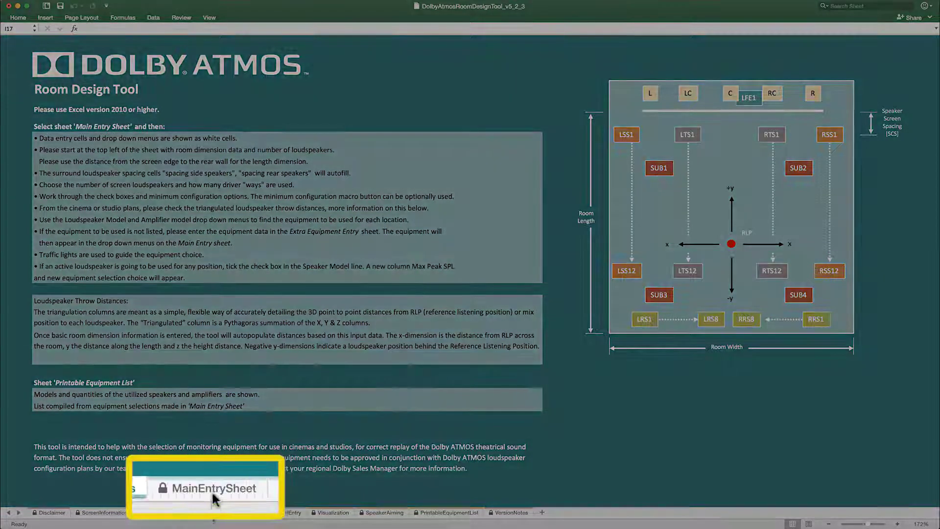
- On MainEntrySheet, switch the measurement units in C2 to imperial
{"action": "left_click", "coordinate": [212, 512]}
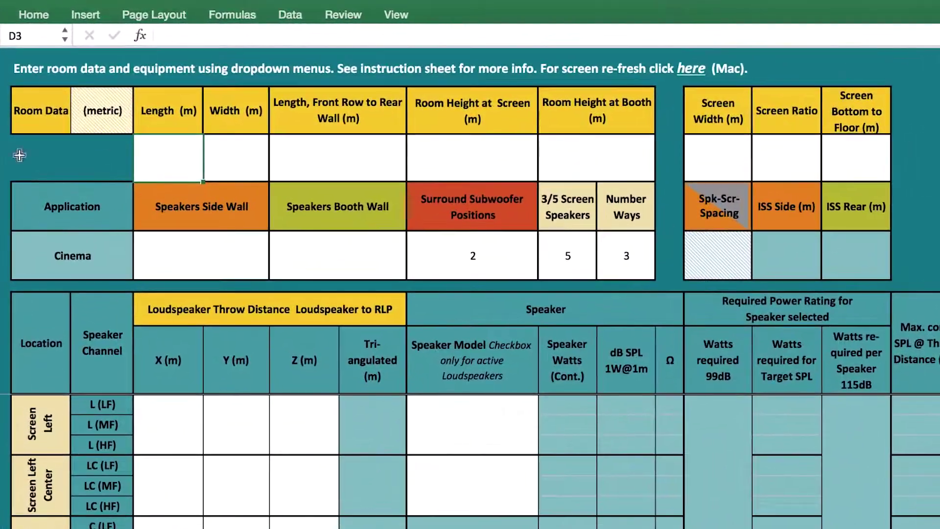
{"action": "left_click", "coordinate": [122, 123]}
{"action": "left_click", "coordinate": [140, 131]}
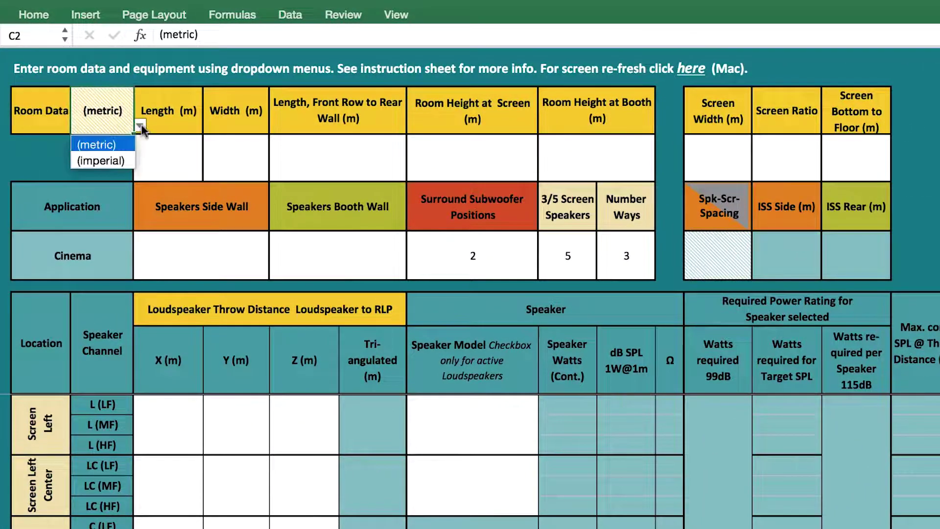
{"action": "left_click", "coordinate": [131, 160]}
- Enter room 80 × 60 ft, 50 ft front-row-to-rear, heights 35 and 15 ft, 55 ft screen width
{"action": "type", "text": "80"}
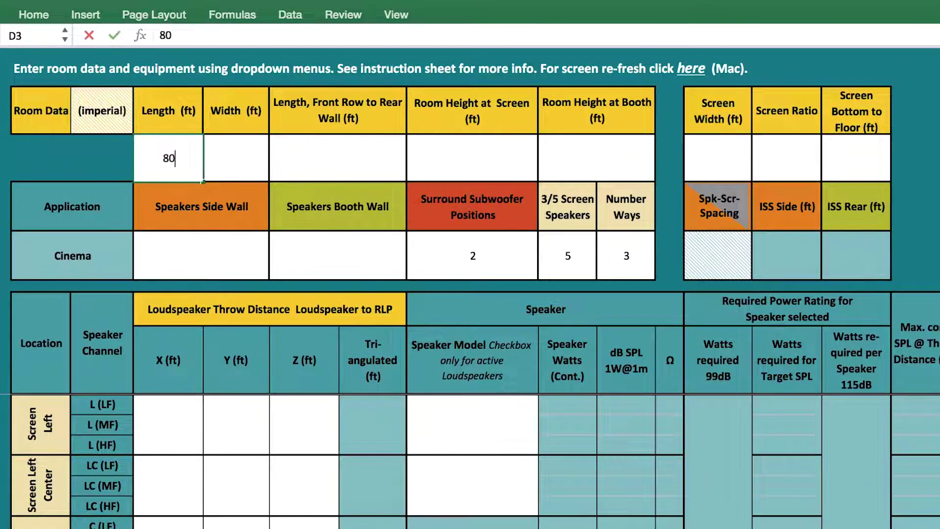
{"action": "key", "text": "Tab"}
{"action": "type", "text": "60"}
{"action": "key", "text": "Tab"}
{"action": "type", "text": "50"}
{"action": "key", "text": "Tab"}
{"action": "type", "text": "35"}
{"action": "key", "text": "Tab"}
{"action": "type", "text": "15"}
{"action": "key", "text": "Tab"}
{"action": "type", "text": "55"}
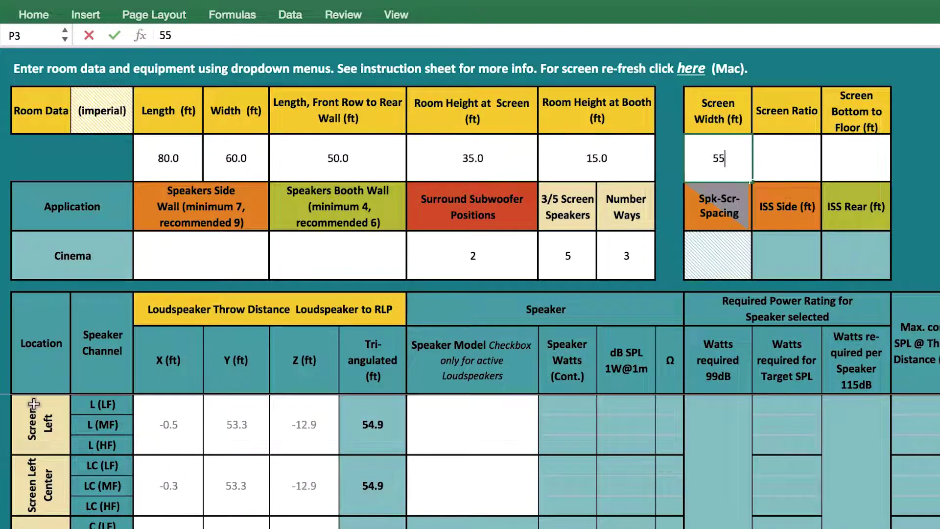
{"action": "key", "text": "Tab"}
- Set the screen ratio to Flat with its bottom 4 ft up
{"action": "left_click", "coordinate": [827, 173]}
{"action": "left_click", "coordinate": [821, 189]}
{"action": "key", "text": "Tab"}
{"action": "type", "text": "4"}
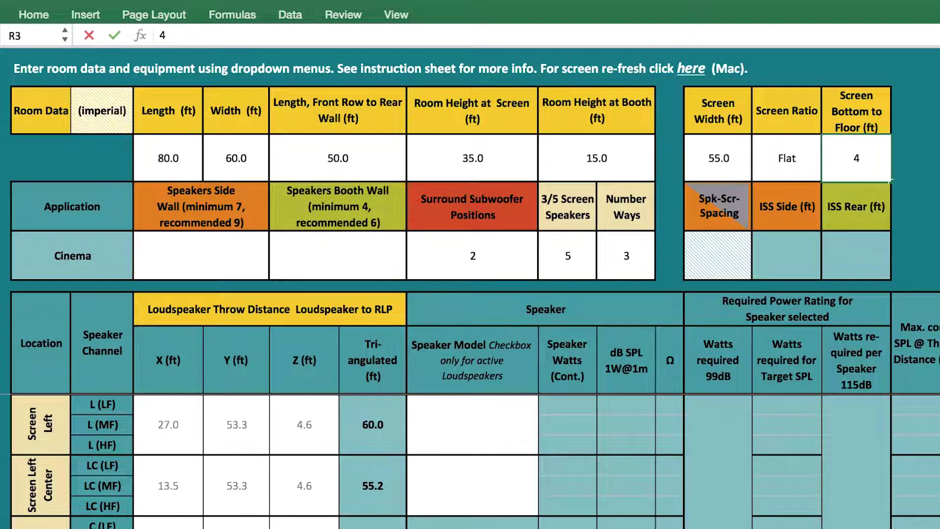
{"action": "left_click", "coordinate": [241, 263]}
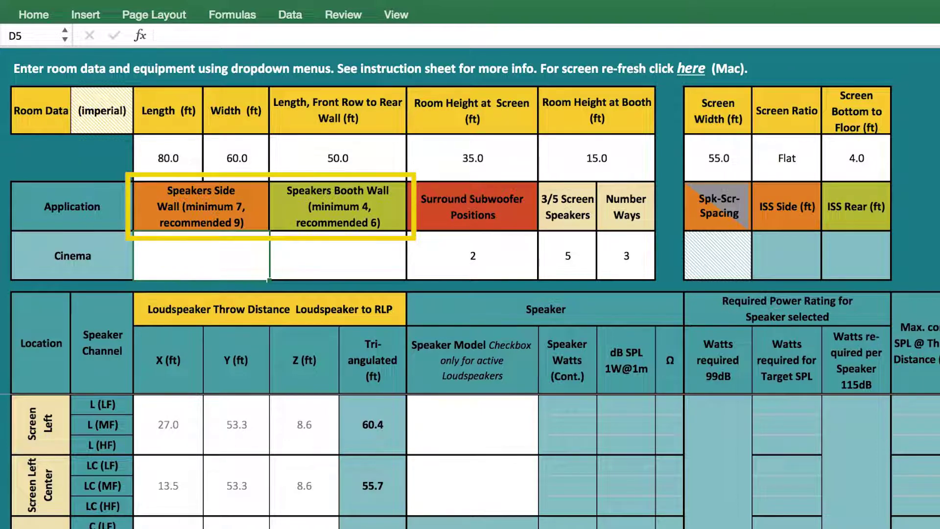
- Enter 9 side-wall and 6 booth-wall speakers, 4 surround subwoofer positions and 3 screen speakers
{"action": "type", "text": "9"}
{"action": "key", "text": "Tab"}
{"action": "type", "text": "6"}
{"action": "key", "text": "Tab"}
{"action": "type", "text": "4"}
{"action": "key", "text": "Tab"}
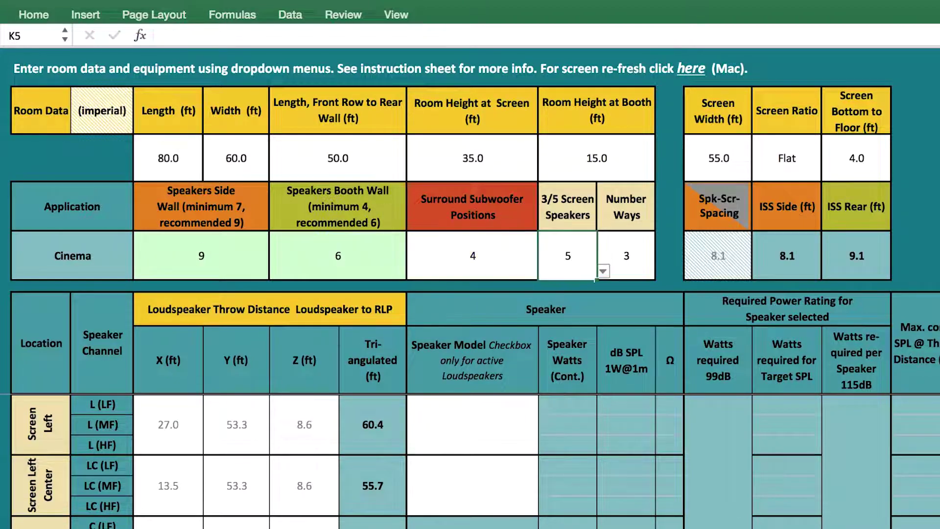
{"action": "type", "text": "3"}
{"action": "key", "text": "ctrl+Return"}
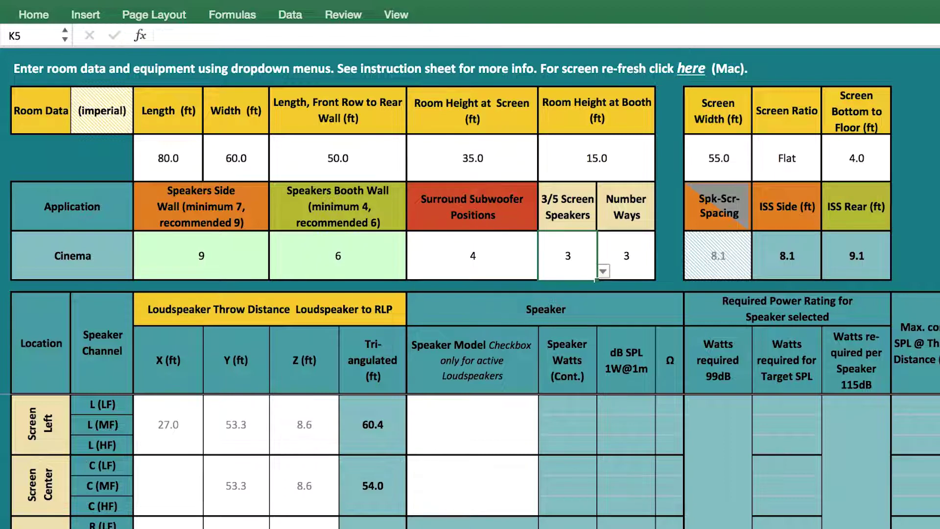
{"action": "left_click", "coordinate": [626, 255]}
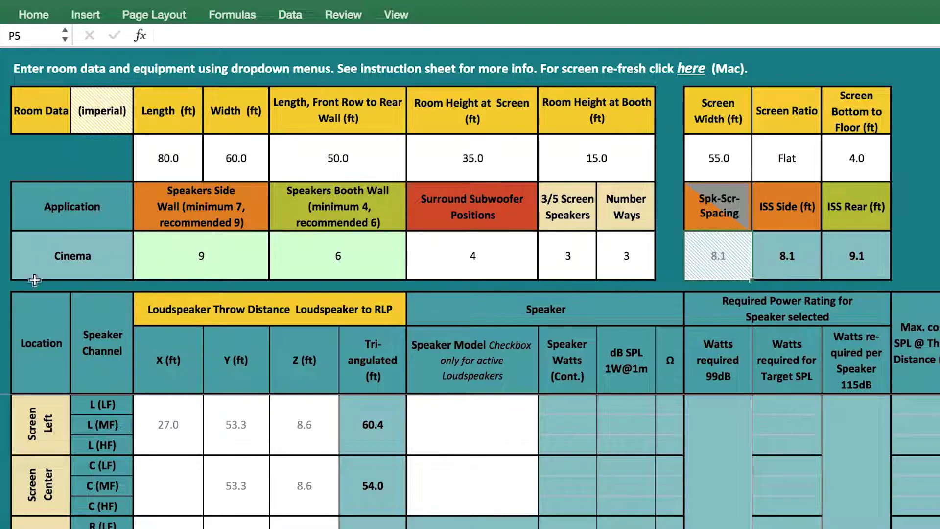
- Try 5 and then 7 side-wall speakers, then set it back to 9
{"action": "left_click", "coordinate": [221, 260]}
{"action": "left_click", "coordinate": [276, 271]}
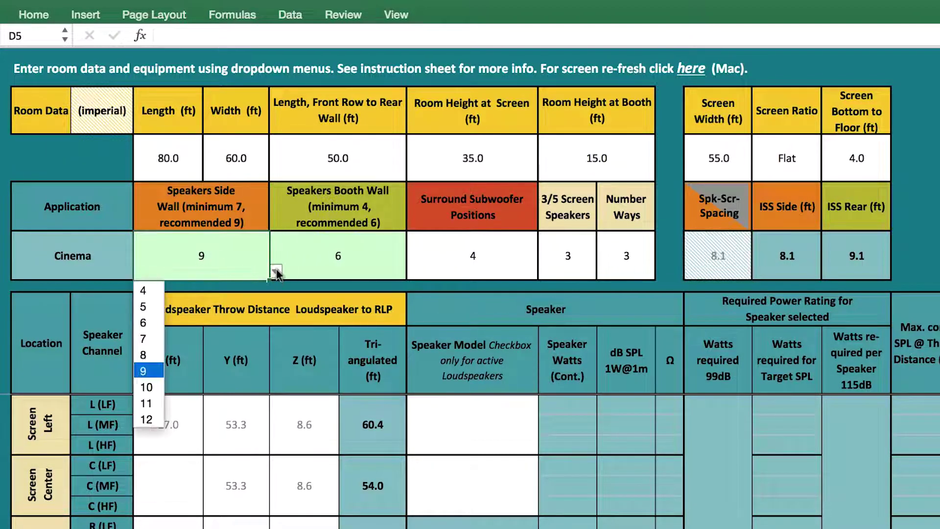
{"action": "left_click", "coordinate": [149, 306]}
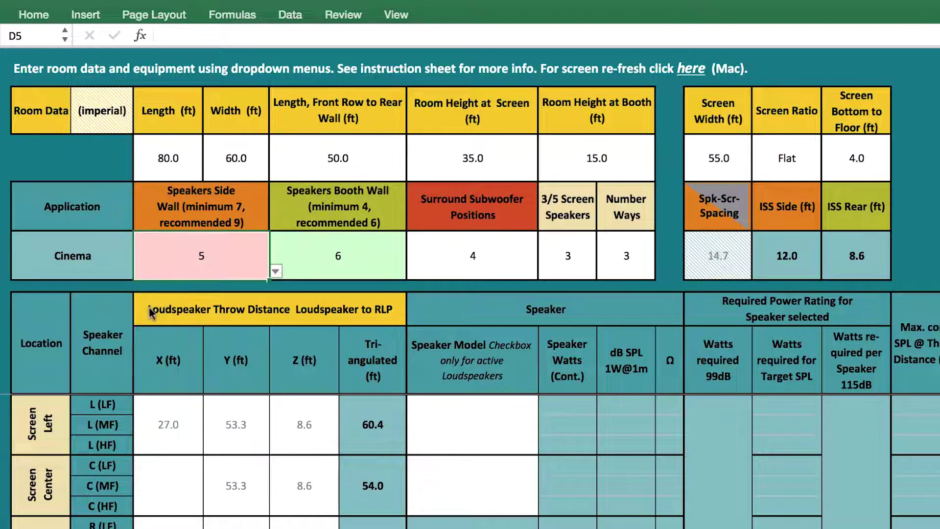
{"action": "left_click", "coordinate": [274, 272]}
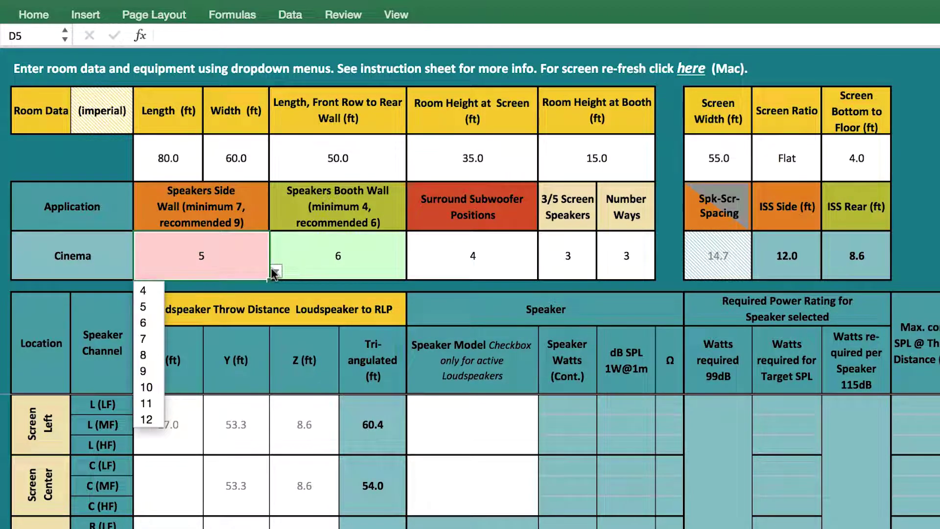
{"action": "left_click", "coordinate": [157, 339]}
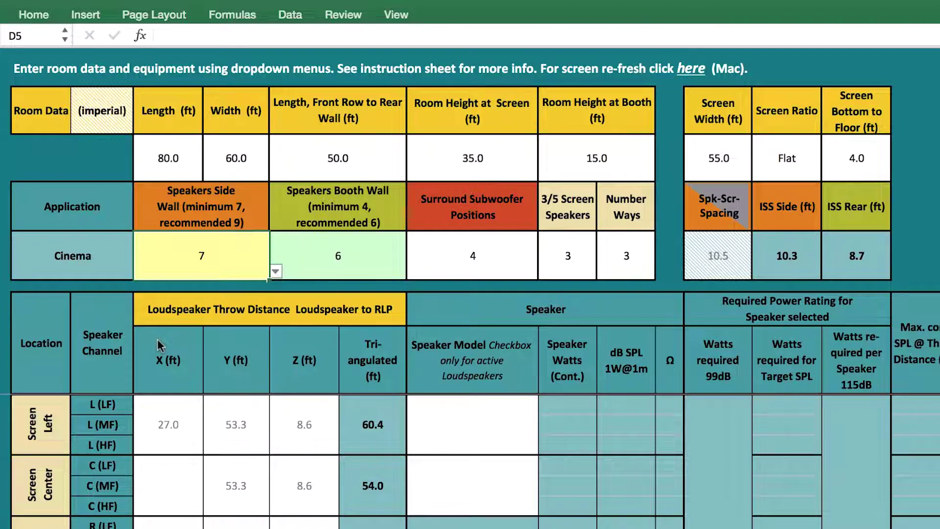
{"action": "left_click", "coordinate": [275, 272]}
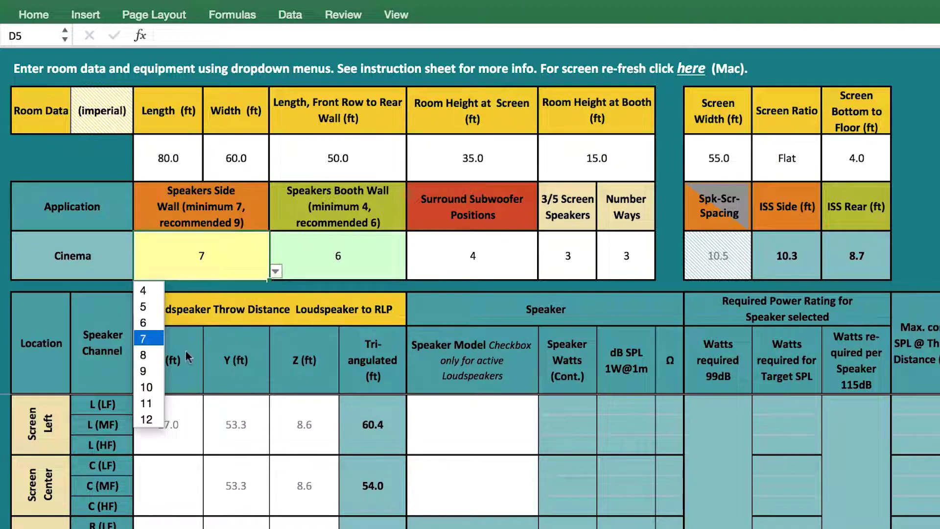
{"action": "left_click", "coordinate": [157, 371]}
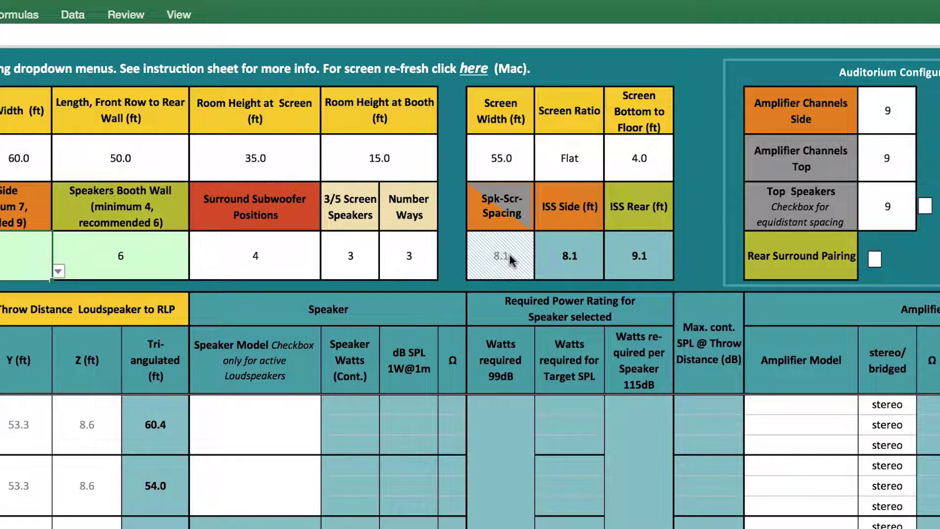
{"action": "left_click", "coordinate": [509, 253]}
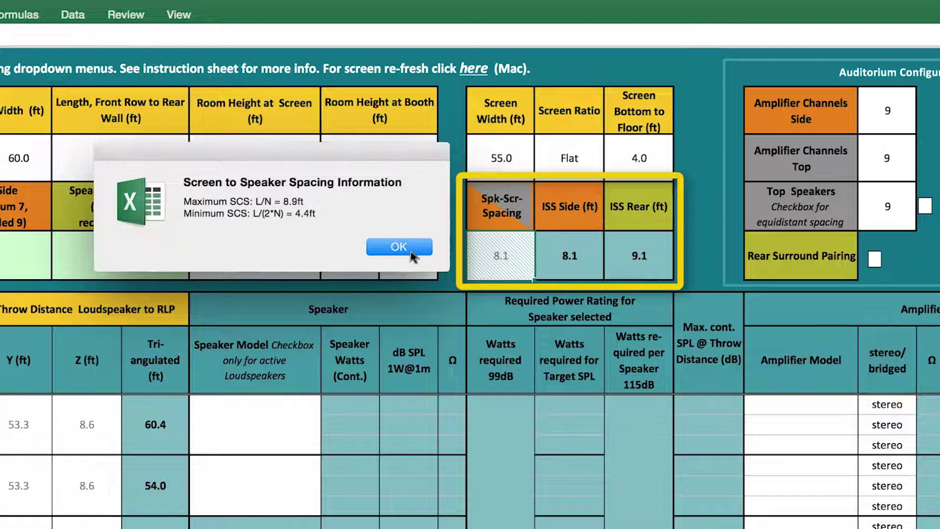
{"action": "left_click", "coordinate": [399, 247]}
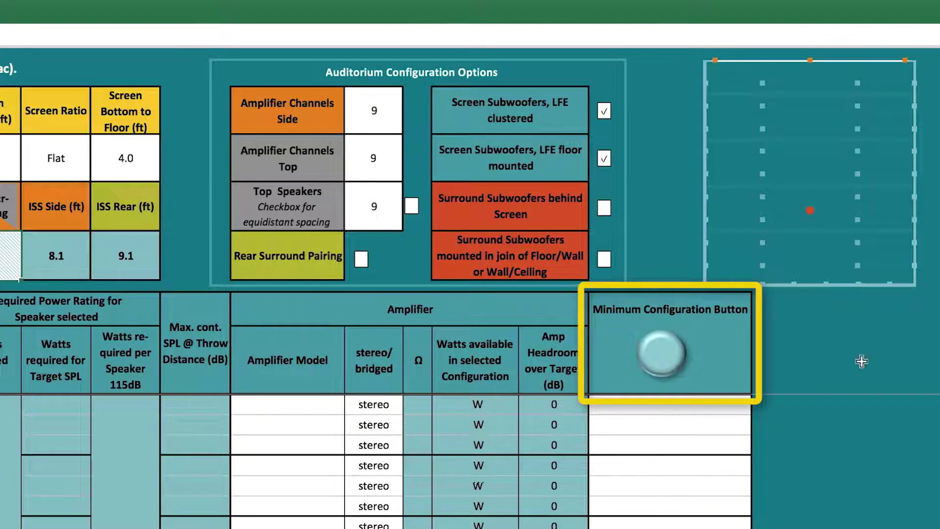
- Apply the Minimum Configuration and set side amplifier channels to 6
{"action": "left_click", "coordinate": [663, 356]}
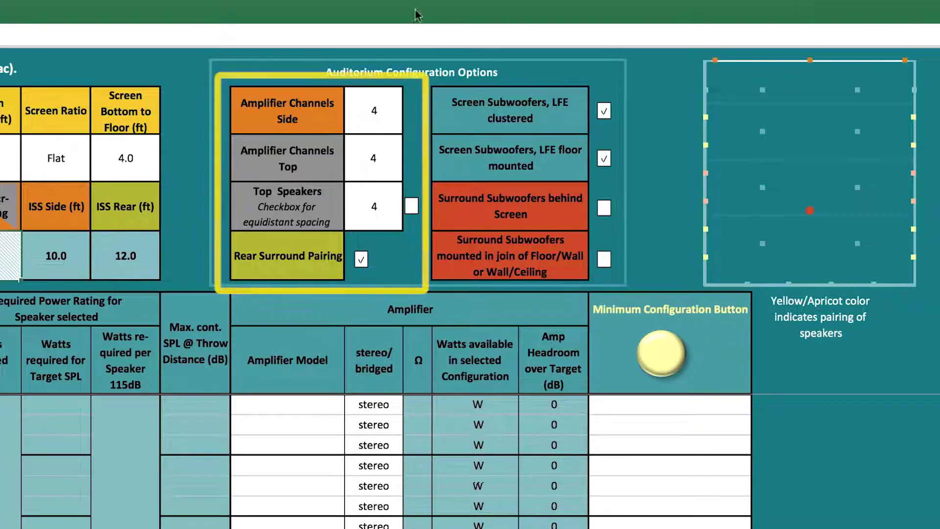
{"action": "left_click", "coordinate": [393, 109]}
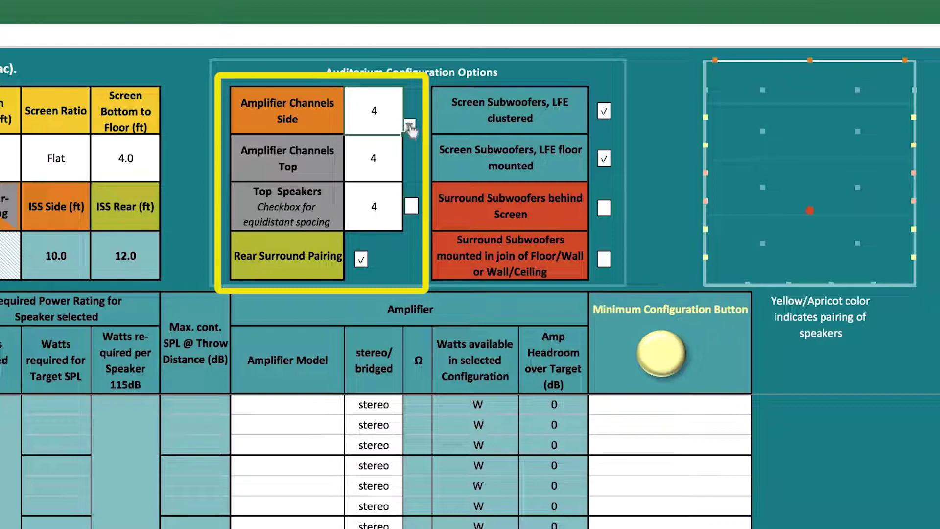
{"action": "left_click", "coordinate": [409, 125]}
{"action": "left_click", "coordinate": [362, 175]}
- Set top amplifier channels and top speakers to 6 each
{"action": "left_click", "coordinate": [372, 172]}
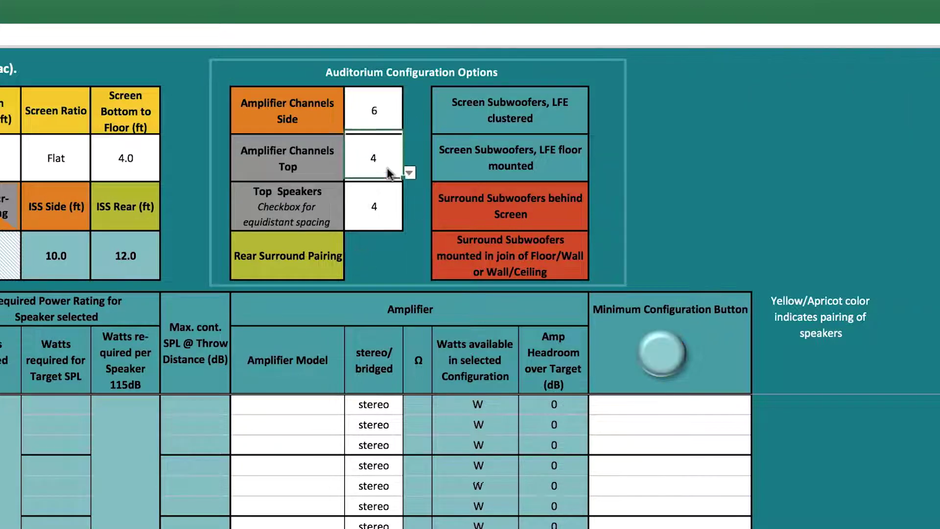
{"action": "left_click", "coordinate": [409, 174]}
{"action": "left_click", "coordinate": [357, 224]}
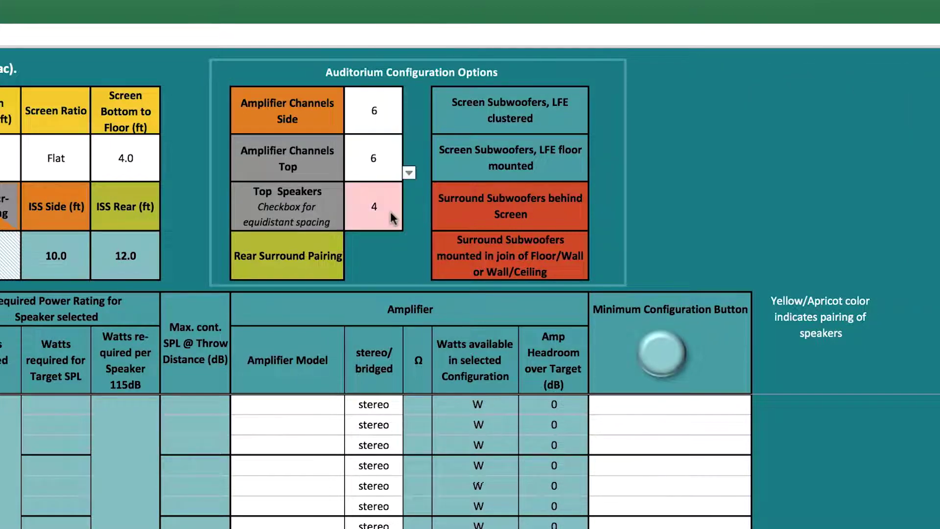
{"action": "left_click", "coordinate": [389, 212]}
{"action": "left_click", "coordinate": [409, 222]}
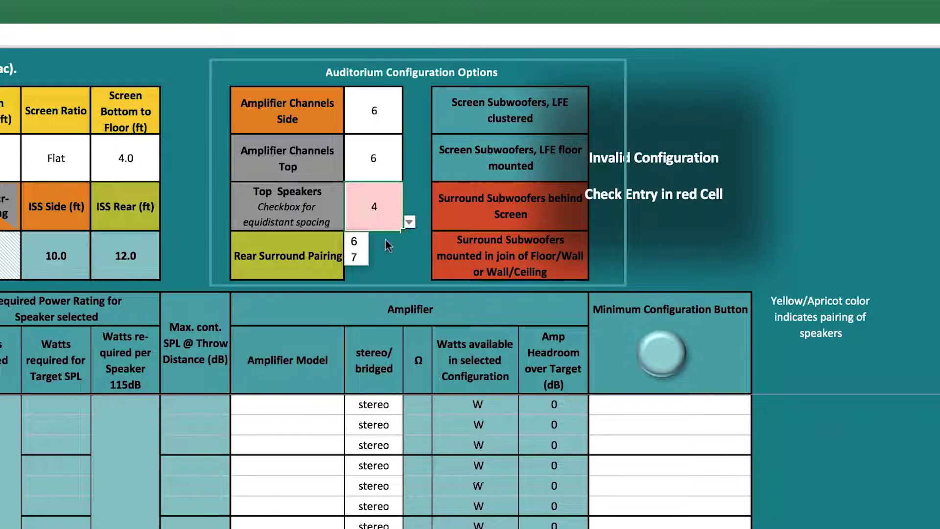
{"action": "left_click", "coordinate": [366, 241]}
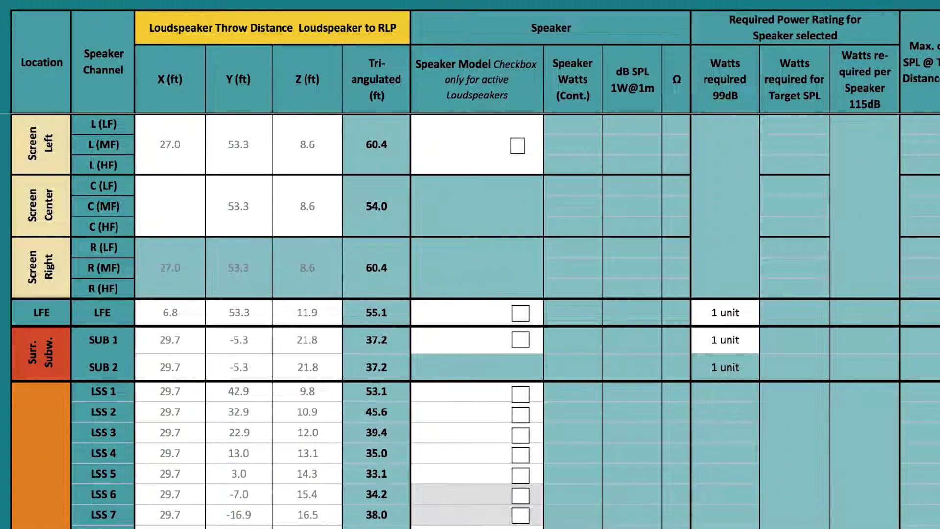
- Change the screen speaker model to SLS System 400
{"action": "left_click", "coordinate": [467, 148]}
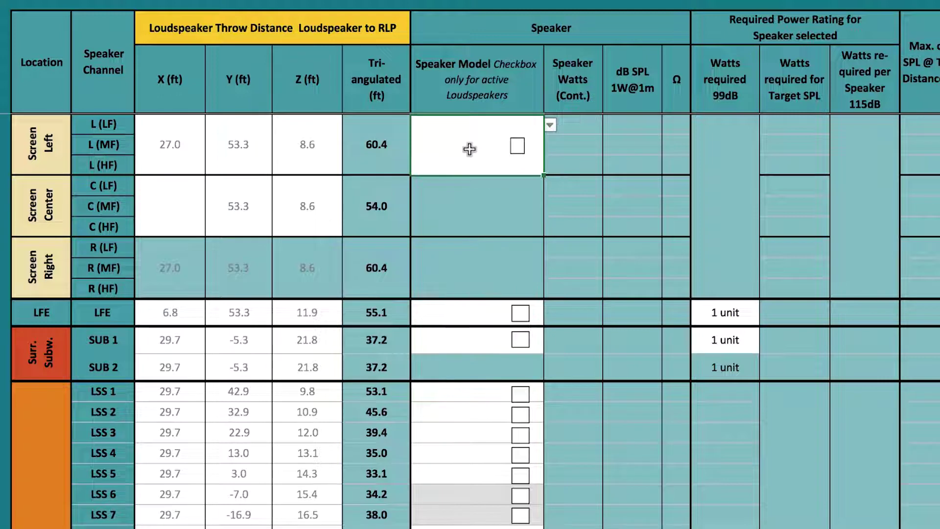
{"action": "left_click", "coordinate": [550, 125]}
{"action": "scroll", "coordinate": [598, 286], "scroll_direction": "down", "scroll_amount": 5}
{"action": "scroll", "coordinate": [600, 289], "scroll_direction": "down", "scroll_amount": 2}
{"action": "key", "text": "ctrl+z"}
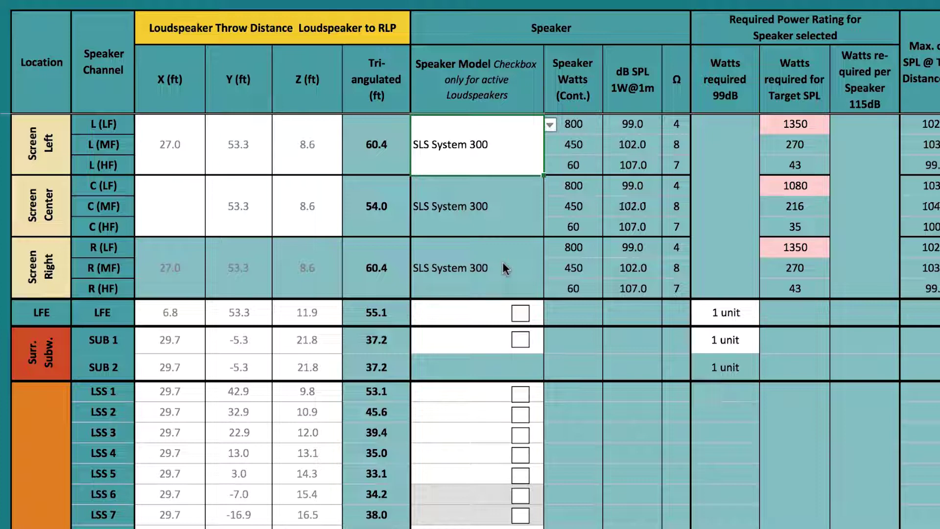
{"action": "left_click", "coordinate": [550, 125]}
{"action": "scroll", "coordinate": [591, 198], "scroll_direction": "down", "scroll_amount": 1}
{"action": "left_click_drag", "start_coordinate": [591, 198], "coordinate": [592, 314]}
{"action": "left_click", "coordinate": [523, 275]}
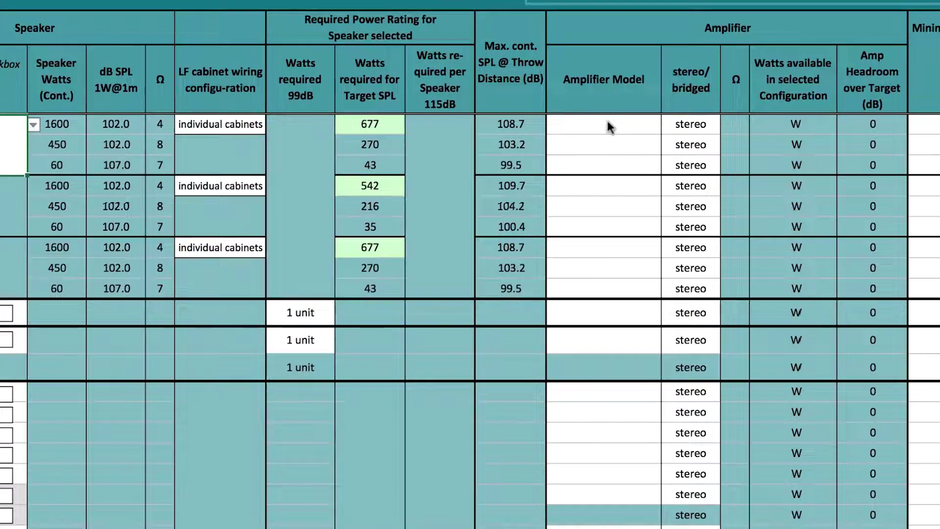
- Choose Christie CDA2 as the amplifier model for the screen channels
{"action": "left_click", "coordinate": [828, 124]}
{"action": "left_click", "coordinate": [667, 125]}
{"action": "left_click", "coordinate": [649, 205]}
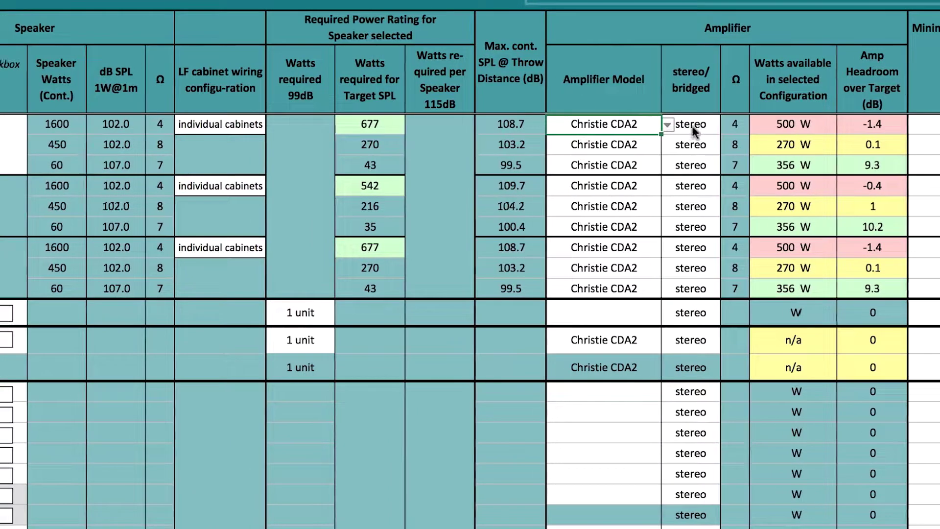
- Switch the Screen Left LF amplifier channel from stereo to bridged
{"action": "left_click", "coordinate": [691, 126]}
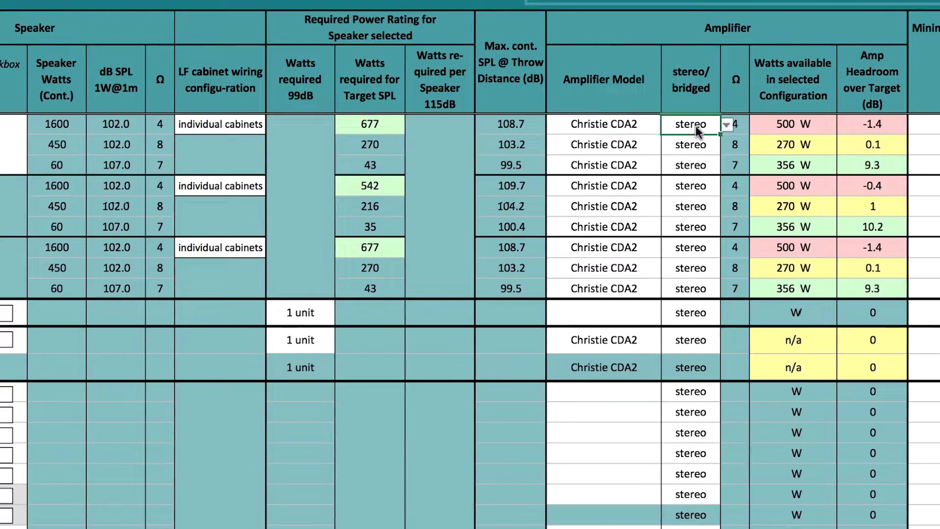
{"action": "left_click", "coordinate": [726, 126]}
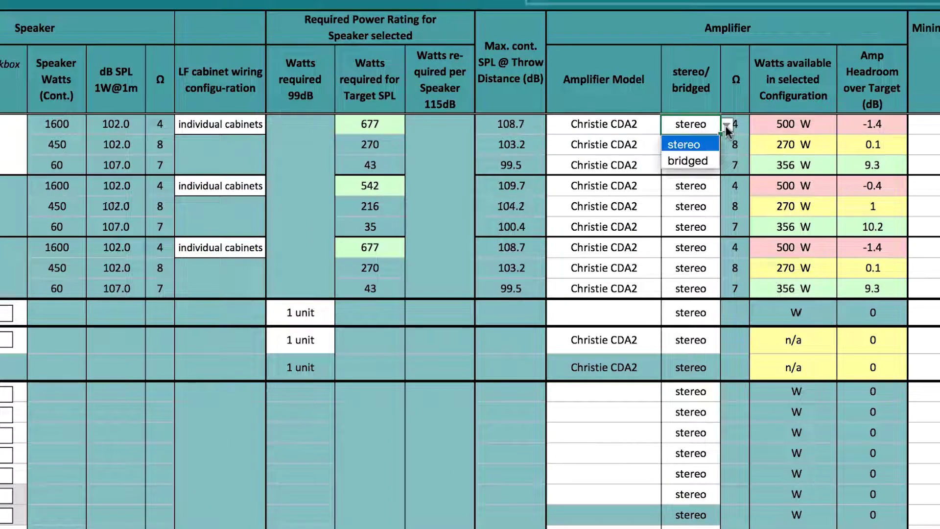
{"action": "left_click", "coordinate": [699, 159]}
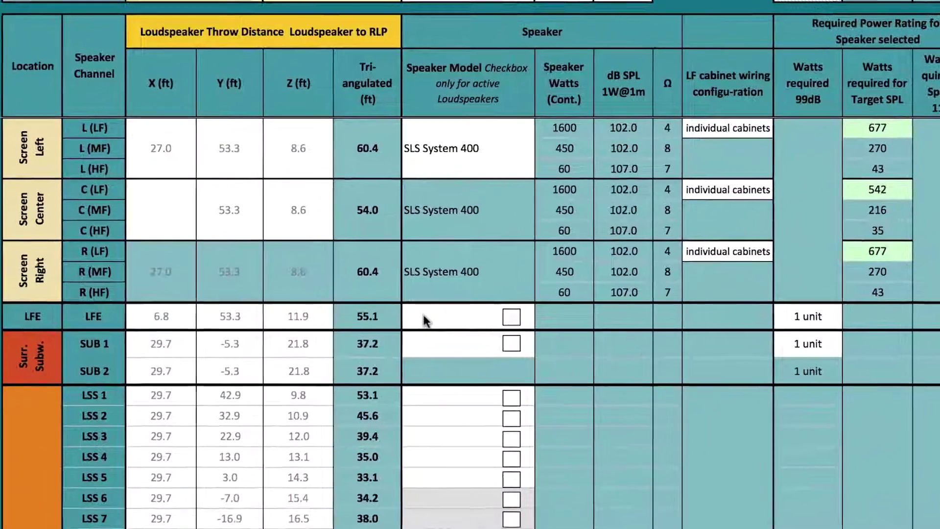
- Set the LFE speaker model to JBL 5628 with parallel cabinet wiring
{"action": "left_click", "coordinate": [355, 348]}
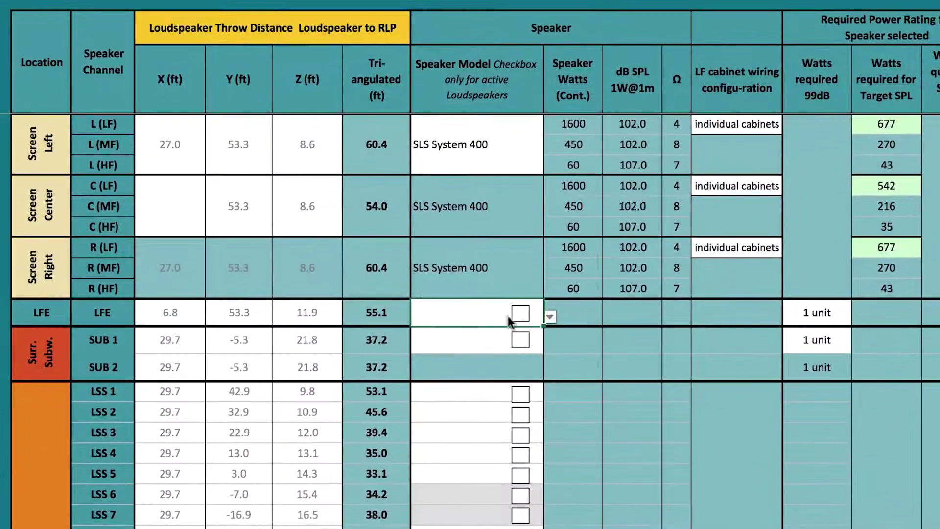
{"action": "left_click", "coordinate": [550, 317]}
{"action": "left_click_drag", "start_coordinate": [588, 335], "coordinate": [569, 397]}
{"action": "left_click", "coordinate": [565, 399]}
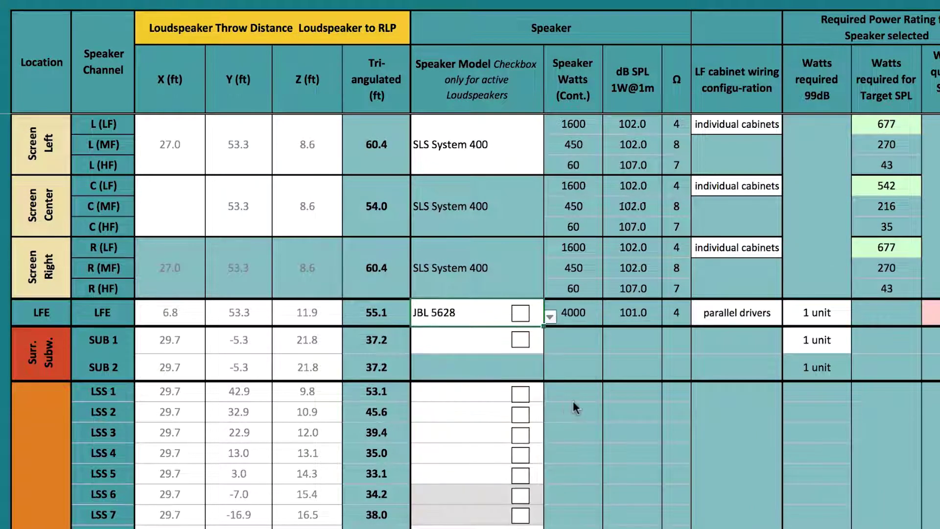
{"action": "left_click", "coordinate": [774, 313]}
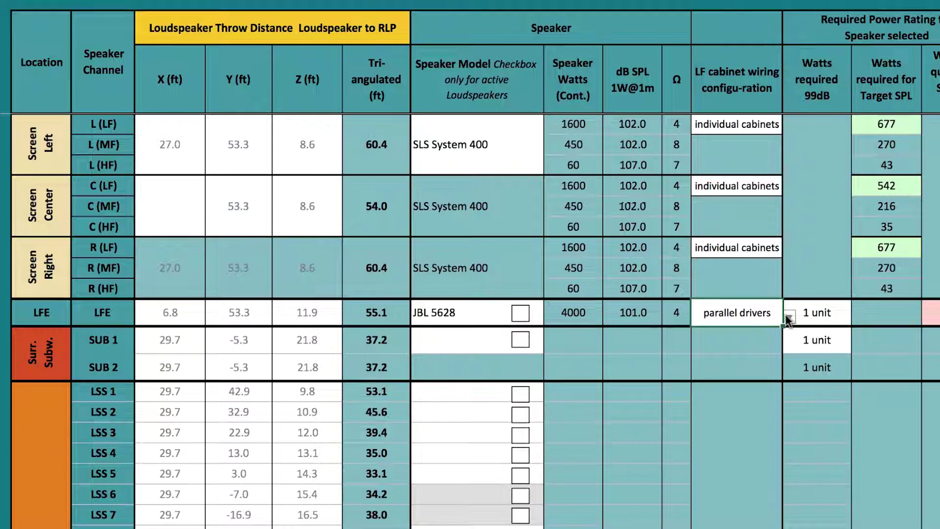
{"action": "left_click", "coordinate": [790, 318]}
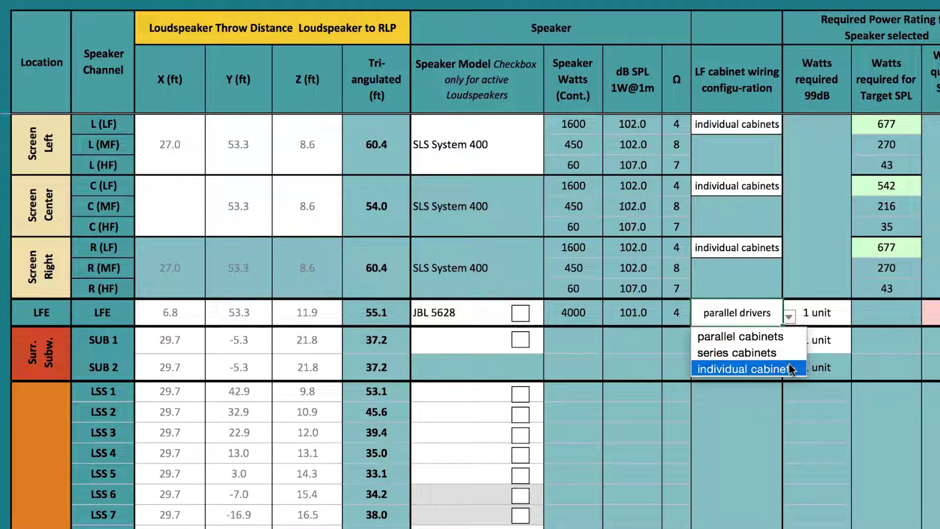
{"action": "left_click", "coordinate": [785, 337]}
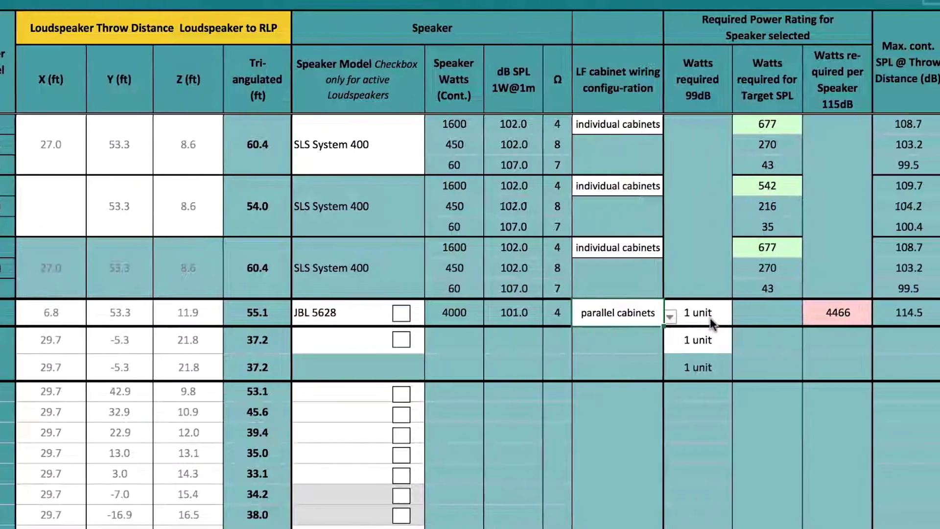
- Use 4 LFE units and power them with a Christie CDA2 amplifier
{"action": "left_click", "coordinate": [710, 317]}
{"action": "left_click", "coordinate": [738, 316]}
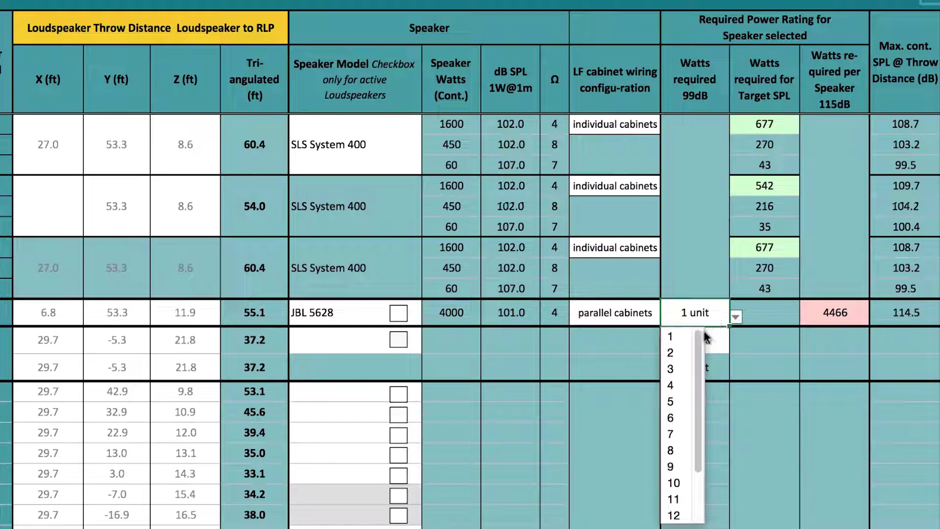
{"action": "left_click", "coordinate": [682, 337]}
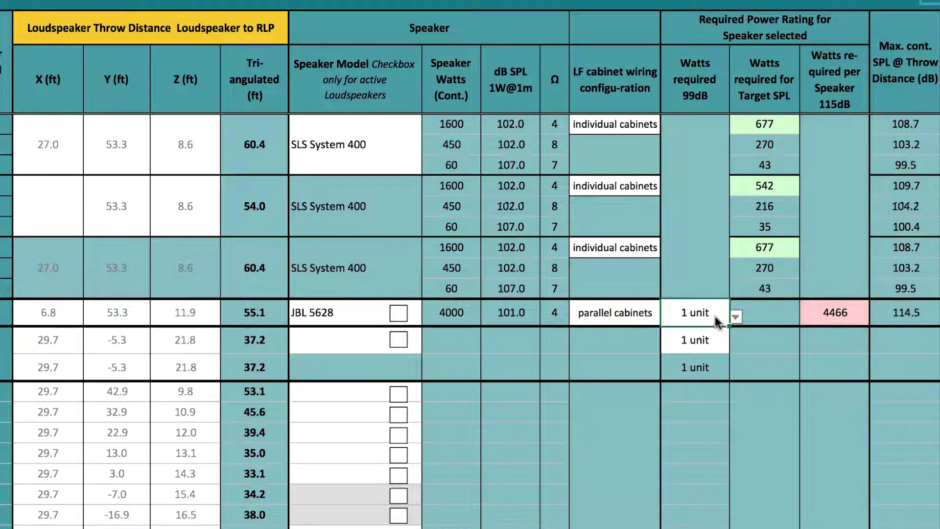
{"action": "key", "text": "alt+Down"}
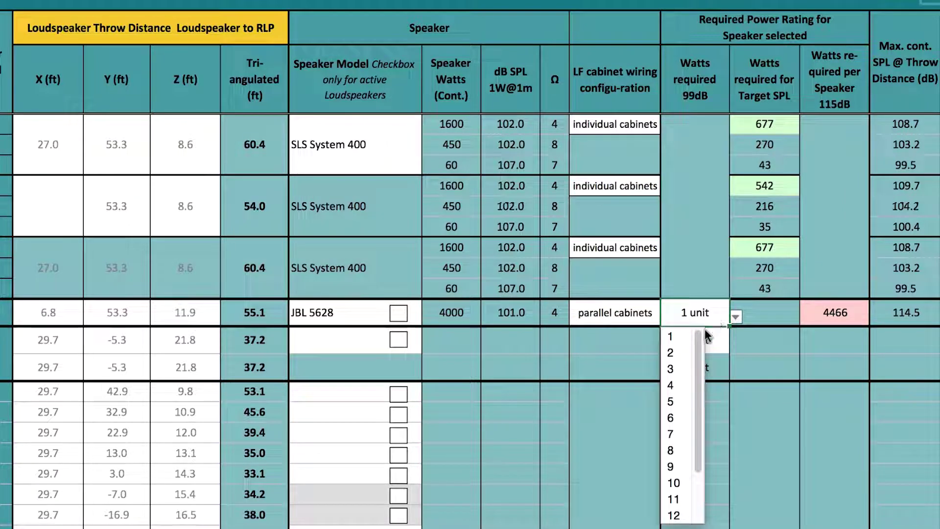
{"action": "left_click", "coordinate": [680, 385]}
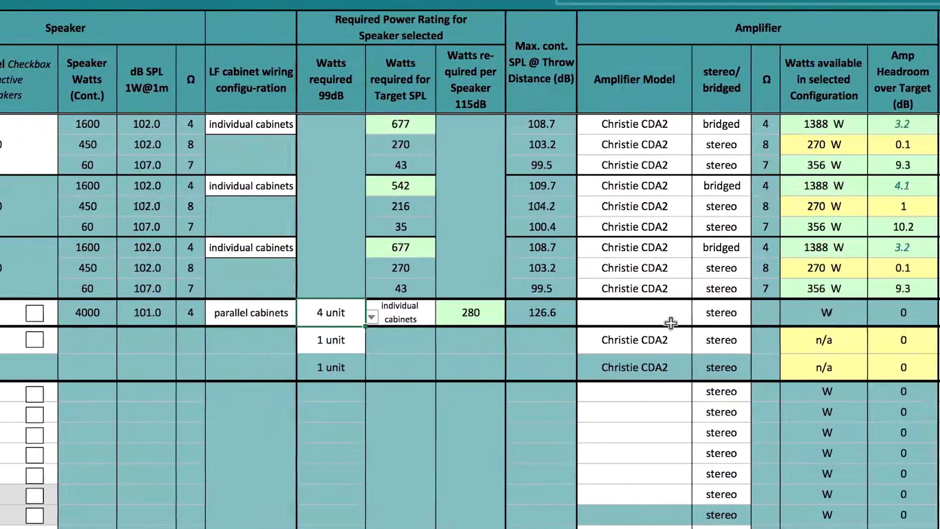
{"action": "left_click", "coordinate": [795, 315]}
{"action": "left_click", "coordinate": [819, 318]}
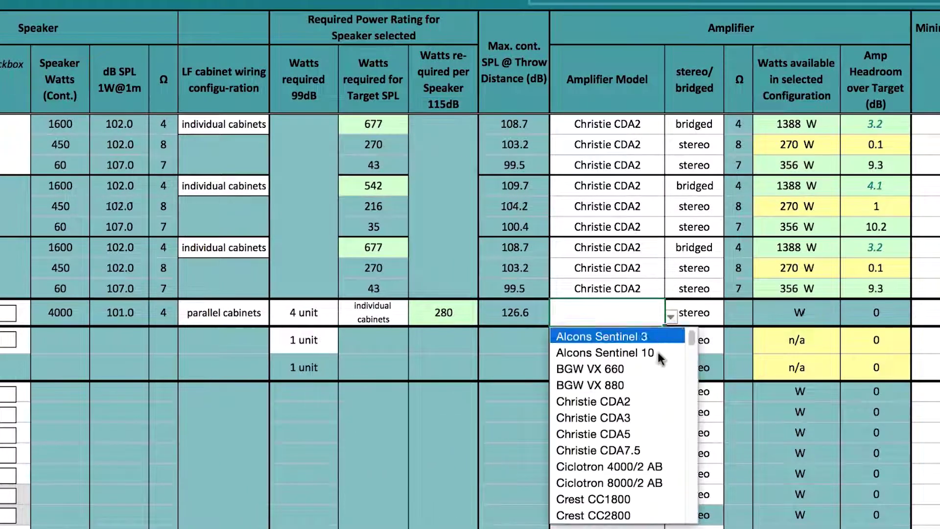
{"action": "left_click", "coordinate": [648, 403]}
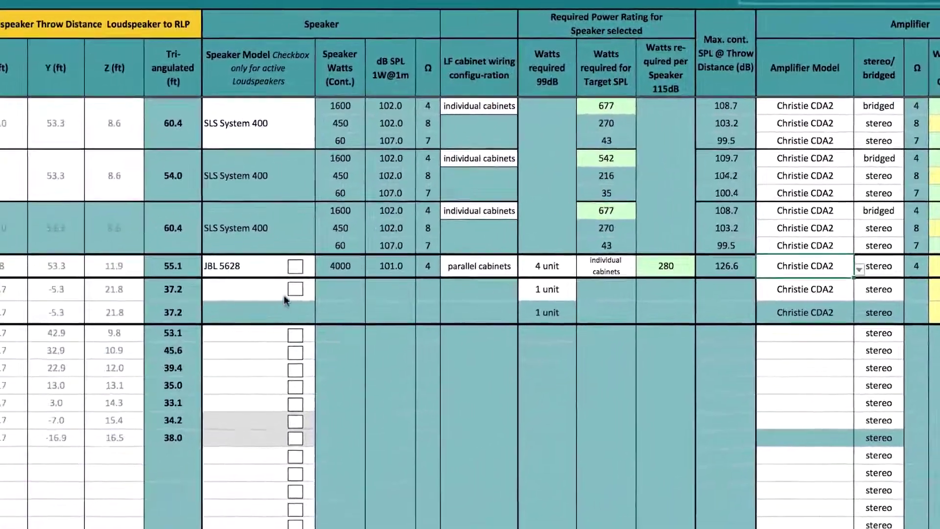
- Give the SUB 1 row two SLS 218-I units and review the surround subwoofer rows
{"action": "left_click", "coordinate": [285, 296]}
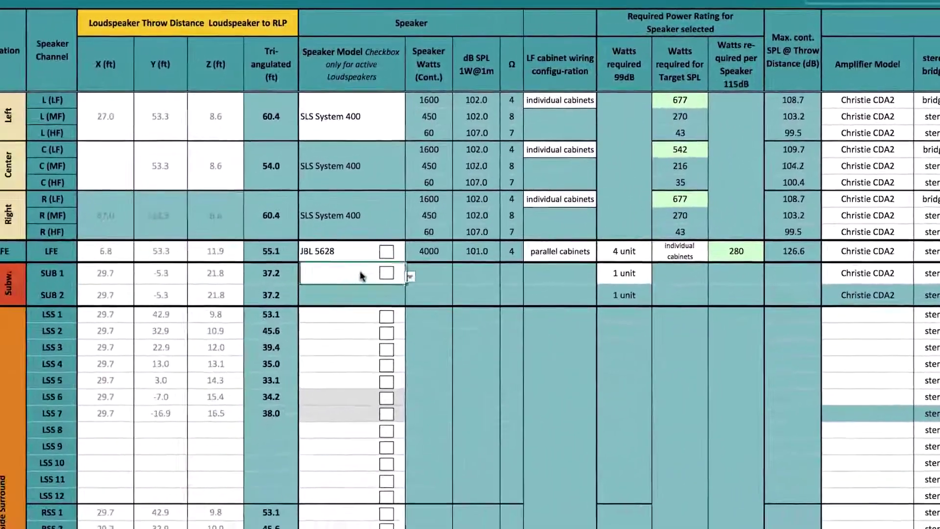
{"action": "left_click", "coordinate": [319, 292]}
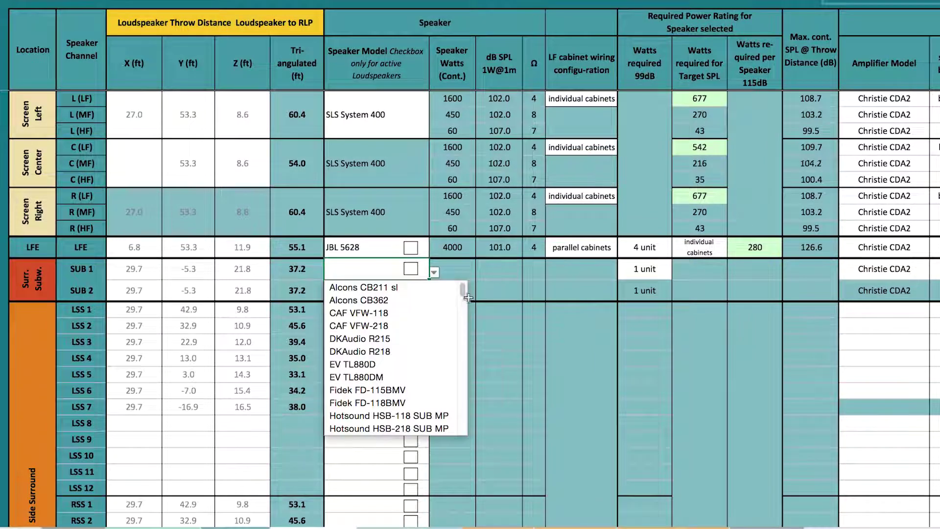
{"action": "left_click_drag", "start_coordinate": [462, 292], "coordinate": [455, 421]}
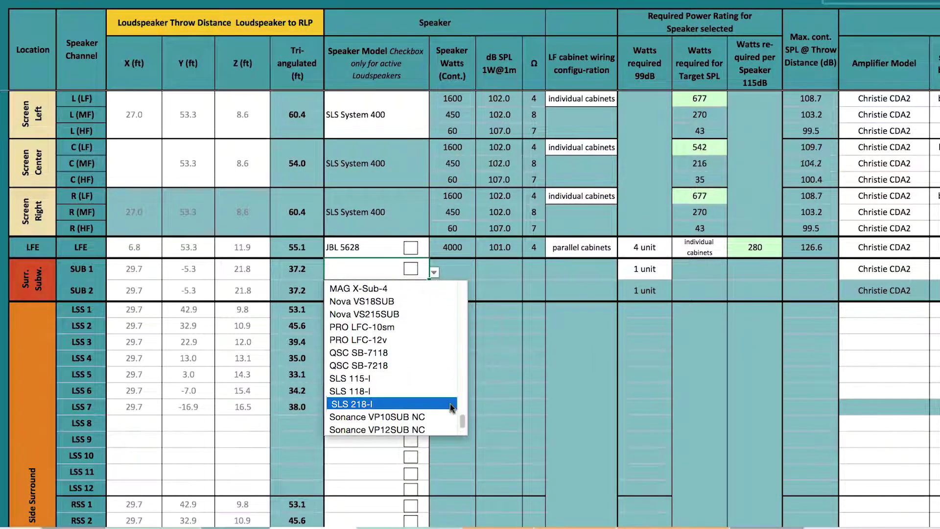
{"action": "left_click", "coordinate": [450, 400]}
{"action": "left_click", "coordinate": [664, 274]}
{"action": "left_click", "coordinate": [677, 272]}
{"action": "left_click", "coordinate": [632, 304]}
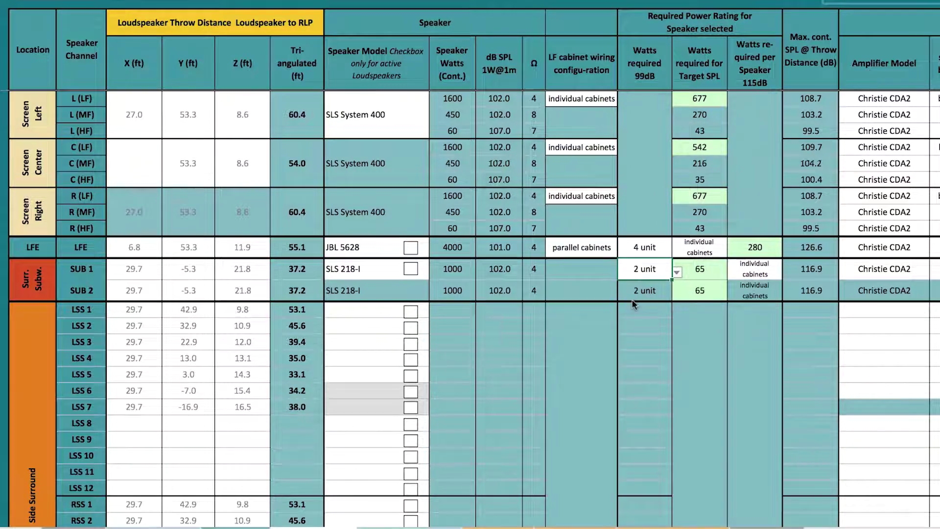
{"action": "scroll", "coordinate": [633, 302], "scroll_direction": "down", "scroll_amount": 5}
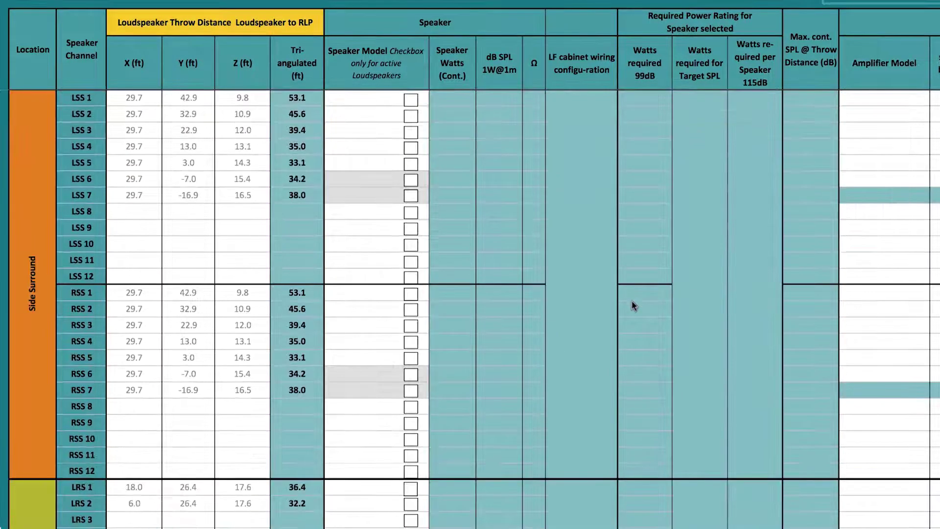
{"action": "scroll", "coordinate": [631, 301], "scroll_direction": "down", "scroll_amount": 6}
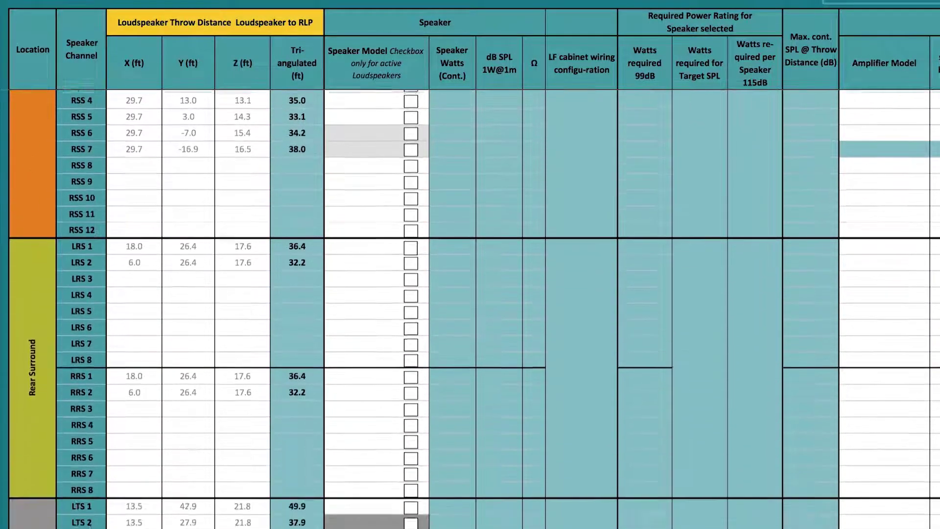
{"action": "scroll", "coordinate": [474, 306], "scroll_direction": "down", "scroll_amount": 7}
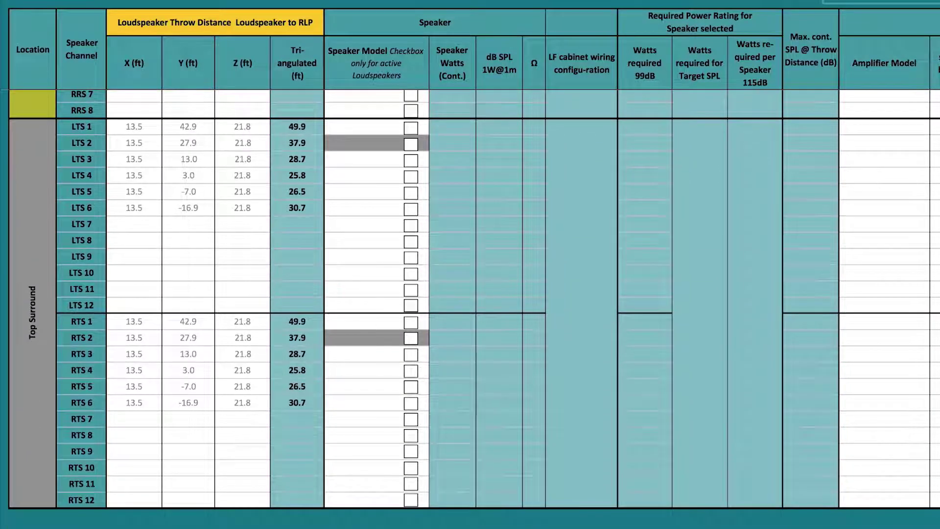
{"action": "scroll", "coordinate": [634, 302], "scroll_direction": "up", "scroll_amount": 13}
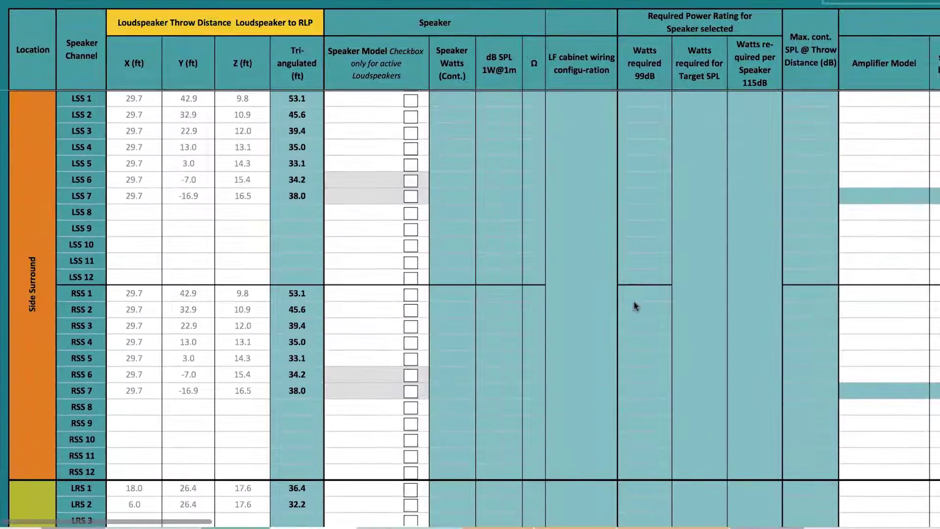
- Set the LSS 1 surround speaker model to SLS CS850C and review the surround rows
{"action": "left_click", "coordinate": [422, 100]}
{"action": "left_click", "coordinate": [434, 100]}
{"action": "scroll", "coordinate": [439, 181], "scroll_direction": "down", "scroll_amount": 1}
{"action": "scroll", "coordinate": [431, 198], "scroll_direction": "down", "scroll_amount": 10}
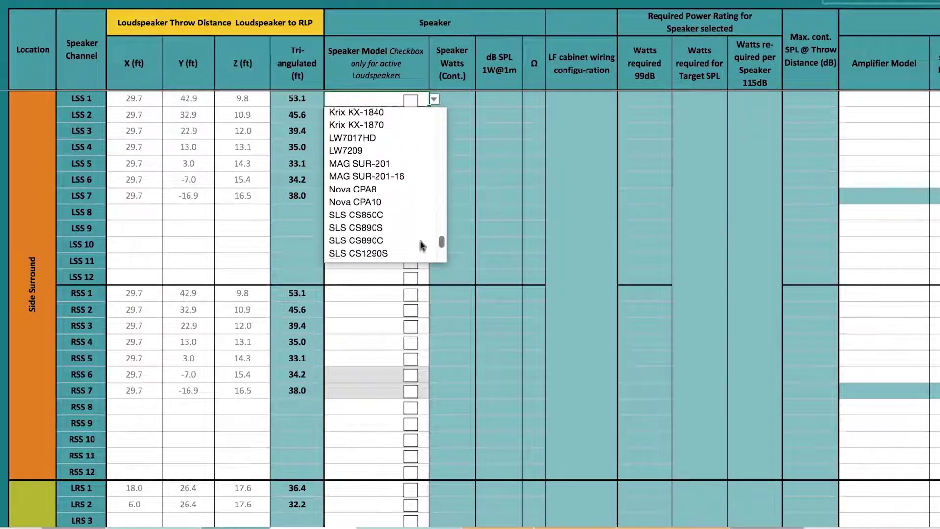
{"action": "left_click", "coordinate": [414, 200]}
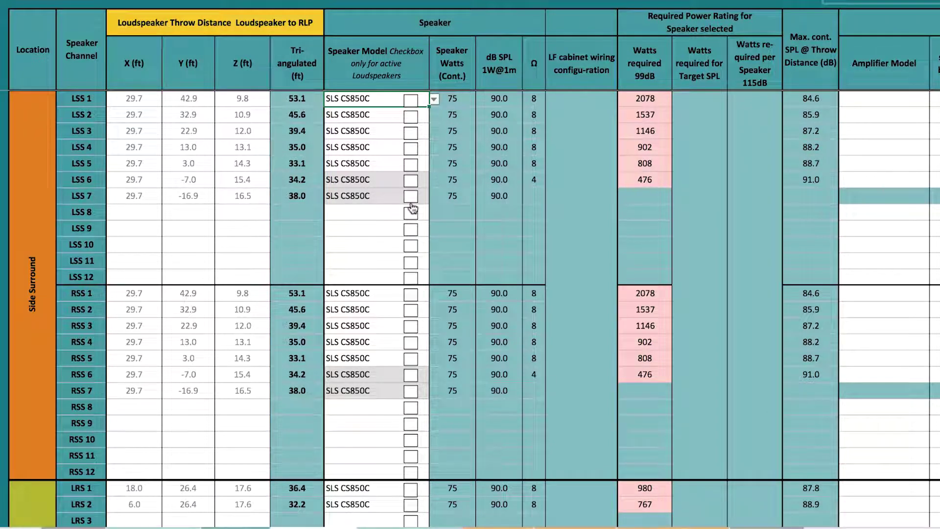
{"action": "scroll", "coordinate": [413, 208], "scroll_direction": "down", "scroll_amount": 8}
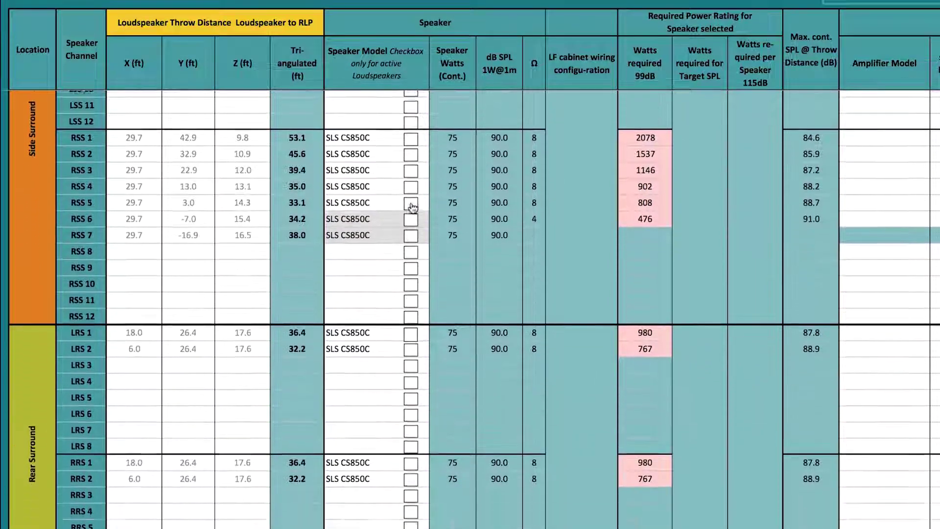
{"action": "scroll", "coordinate": [412, 208], "scroll_direction": "down", "scroll_amount": 5}
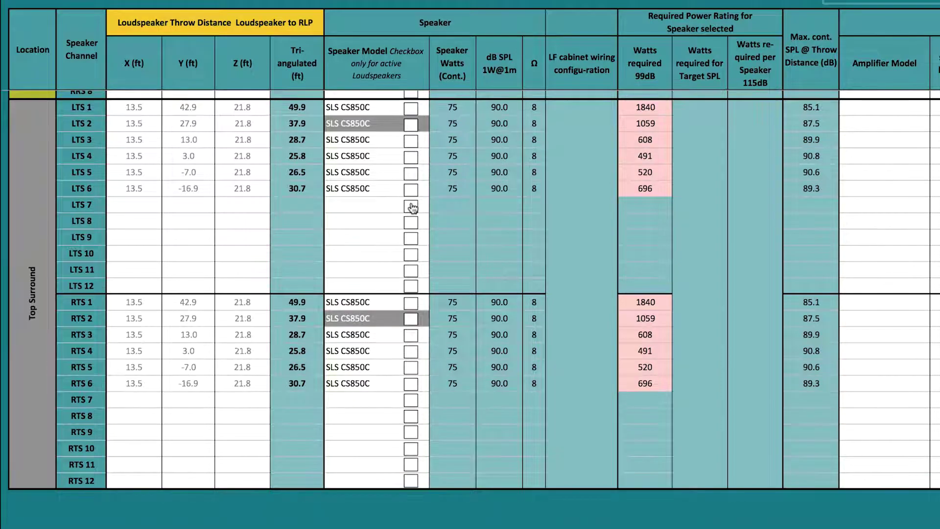
{"action": "scroll", "coordinate": [412, 208], "scroll_direction": "up", "scroll_amount": 15}
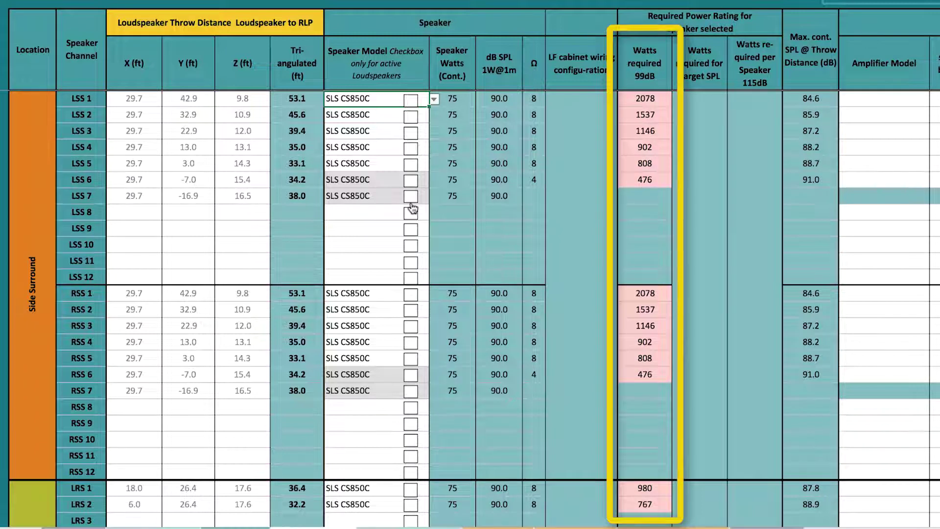
- Change the surround speaker model from SLS CS850C to SLS CS1290S
{"action": "left_click", "coordinate": [434, 99]}
{"action": "scroll", "coordinate": [436, 196], "scroll_direction": "down", "scroll_amount": 4}
{"action": "scroll", "coordinate": [428, 235], "scroll_direction": "down", "scroll_amount": 3}
{"action": "left_click", "coordinate": [419, 192]}
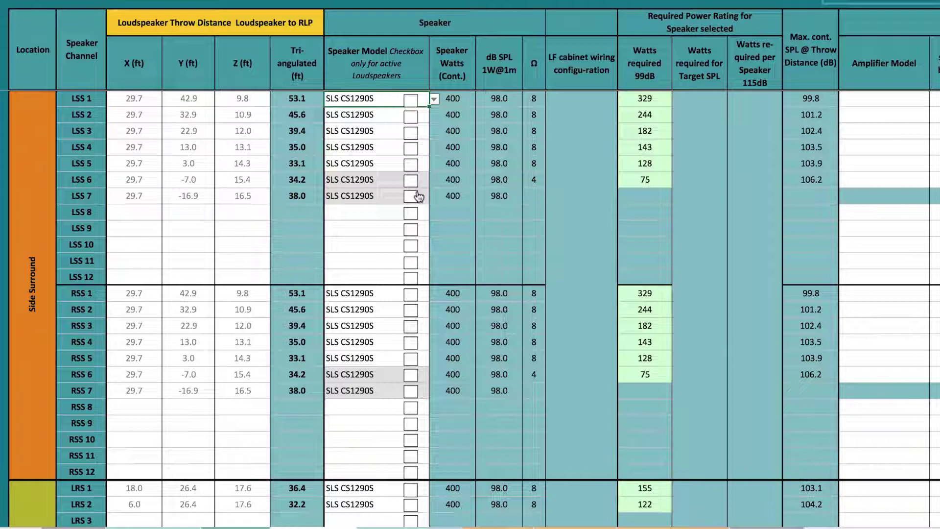
- Scroll down to the Top Surround rows and open the LTS 1 Speaker Model dropdown
{"action": "scroll", "coordinate": [419, 196], "scroll_direction": "down", "scroll_amount": 16}
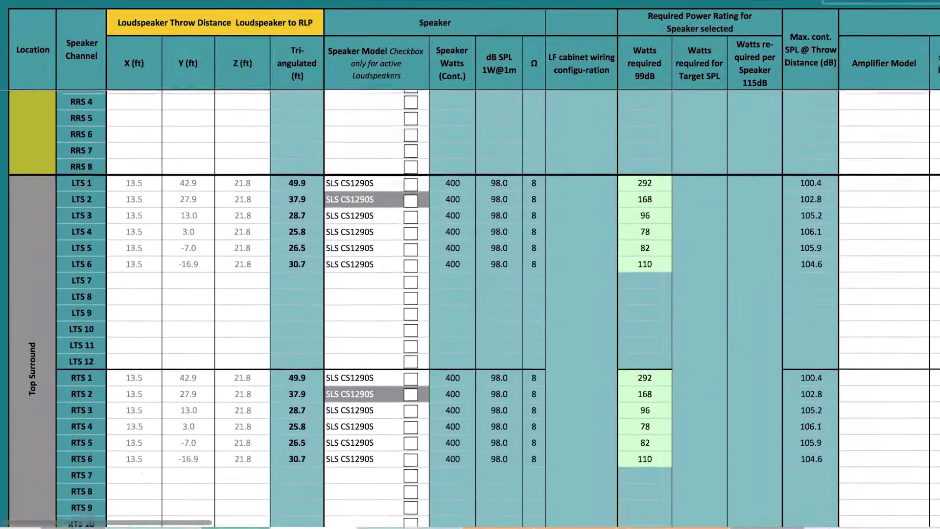
{"action": "left_click", "coordinate": [384, 98]}
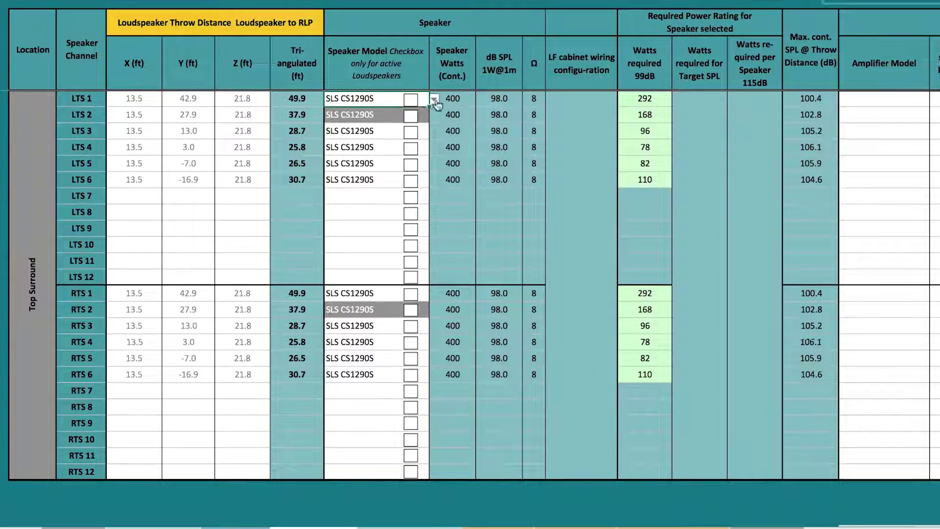
{"action": "left_click", "coordinate": [434, 99]}
{"action": "left_click_drag", "start_coordinate": [437, 112], "coordinate": [441, 246]}
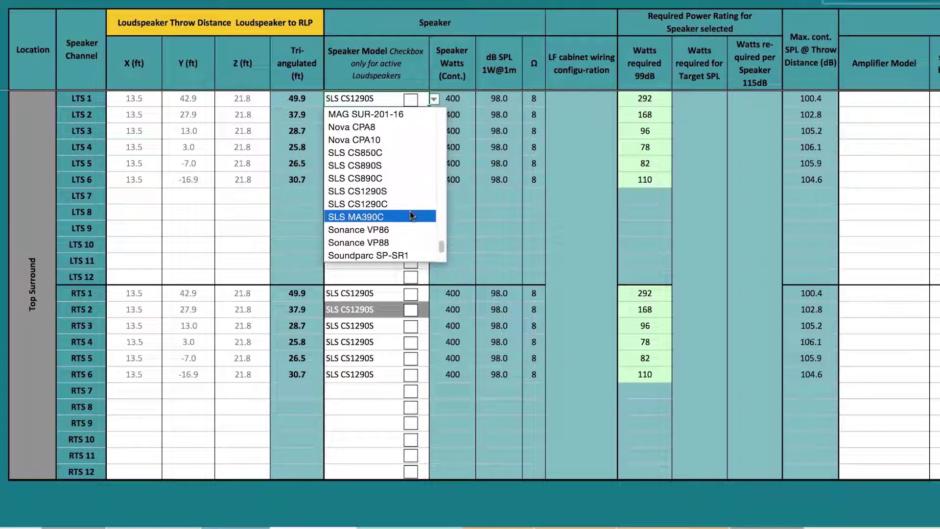
- Make SLS MA390C the top surround speaker, then set LTS 1 to SLS CS1290C
{"action": "left_click", "coordinate": [410, 216]}
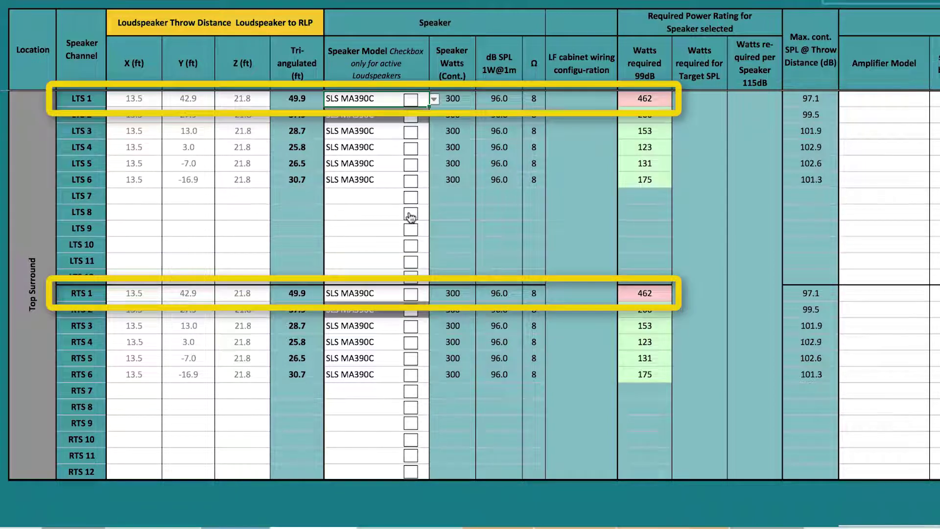
{"action": "left_click", "coordinate": [435, 100]}
{"action": "scroll", "coordinate": [427, 183], "scroll_direction": "down", "scroll_amount": 2}
{"action": "scroll", "coordinate": [425, 205], "scroll_direction": "down", "scroll_amount": 4}
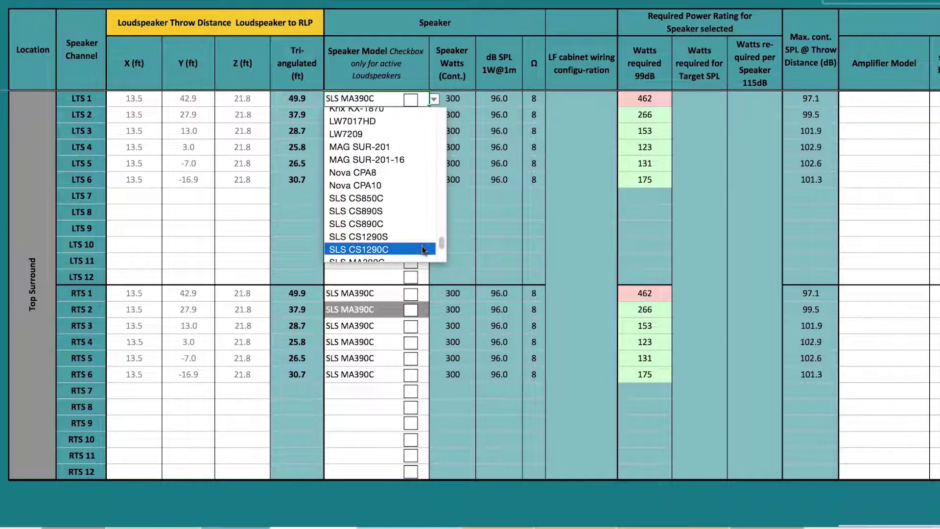
{"action": "left_click", "coordinate": [422, 247]}
- Set the LTS 2 speaker model to SLS MA390C so rows 2–6 follow
{"action": "left_click", "coordinate": [395, 122]}
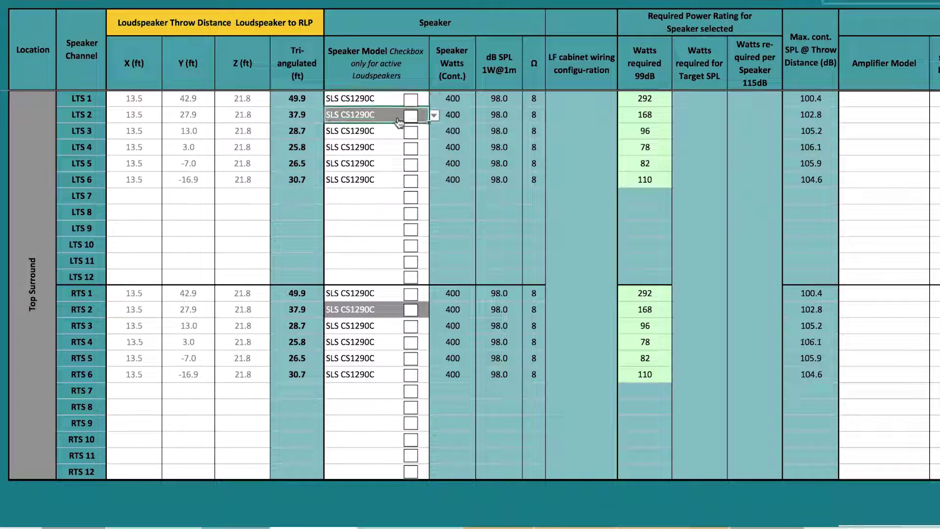
{"action": "left_click", "coordinate": [434, 115]}
{"action": "scroll", "coordinate": [430, 196], "scroll_direction": "down", "scroll_amount": 3}
{"action": "scroll", "coordinate": [430, 211], "scroll_direction": "down", "scroll_amount": 5}
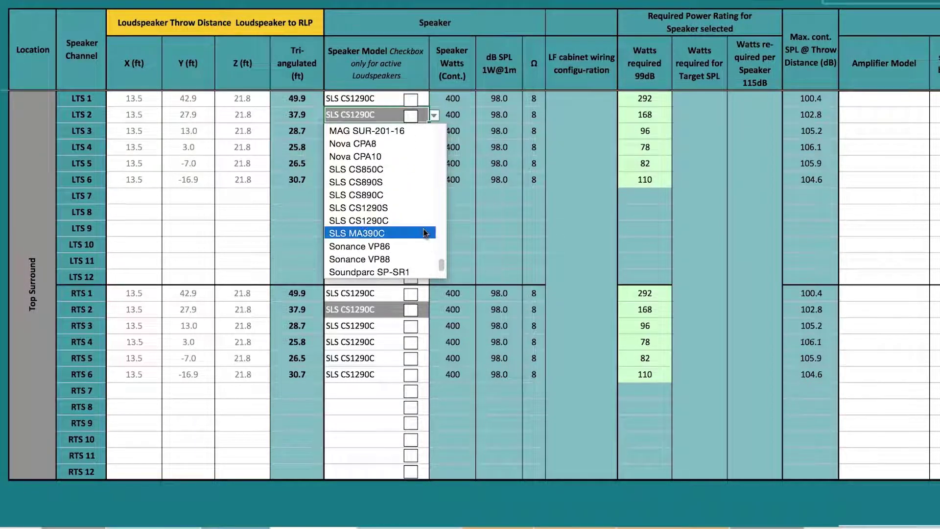
{"action": "left_click", "coordinate": [424, 233]}
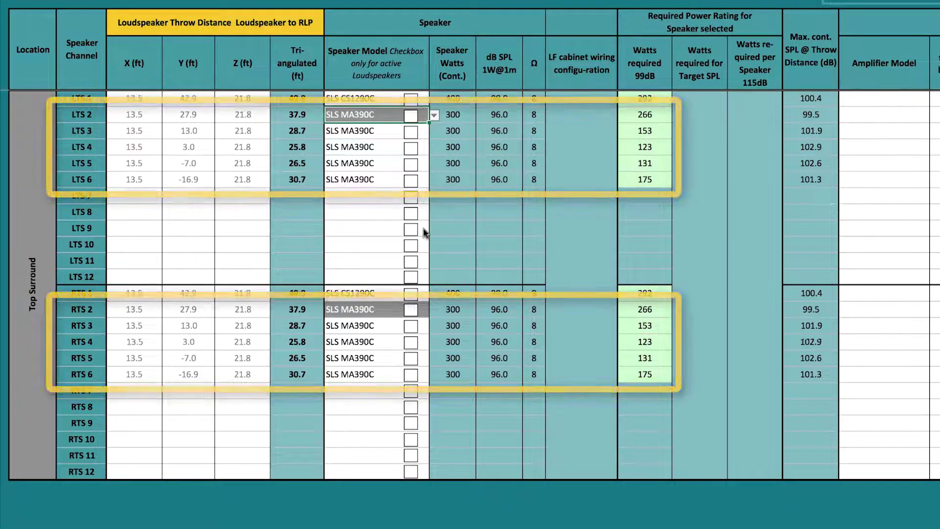
{"action": "scroll", "coordinate": [424, 230], "scroll_direction": "up", "scroll_amount": 6}
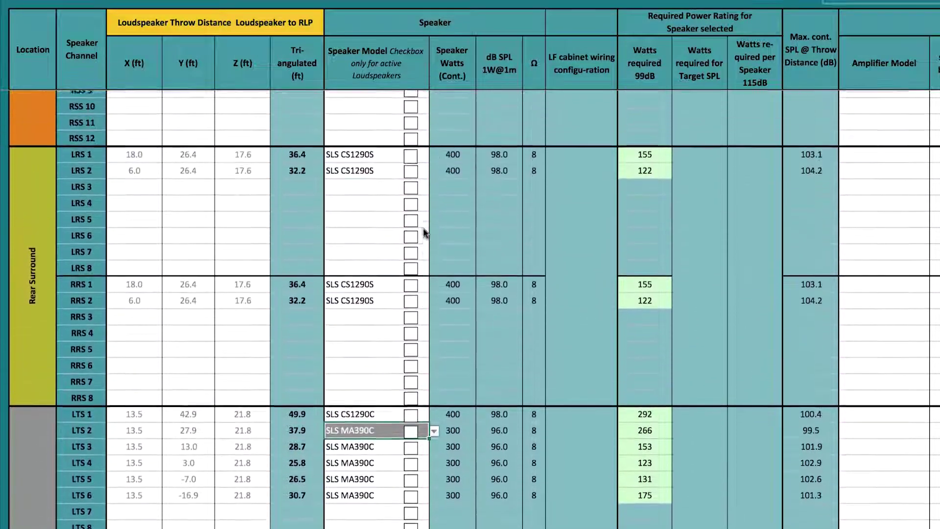
{"action": "scroll", "coordinate": [424, 233], "scroll_direction": "up", "scroll_amount": 6}
{"action": "scroll", "coordinate": [424, 233], "scroll_direction": "up", "scroll_amount": 2}
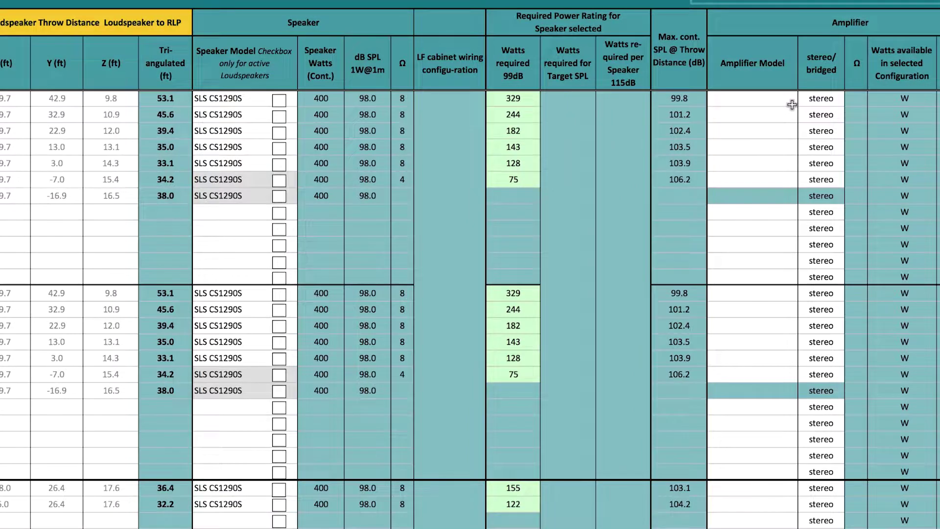
- Set the side surround amplifier model to Christie CDA3, then to Dolby DMA xx301
{"action": "left_click", "coordinate": [835, 103]}
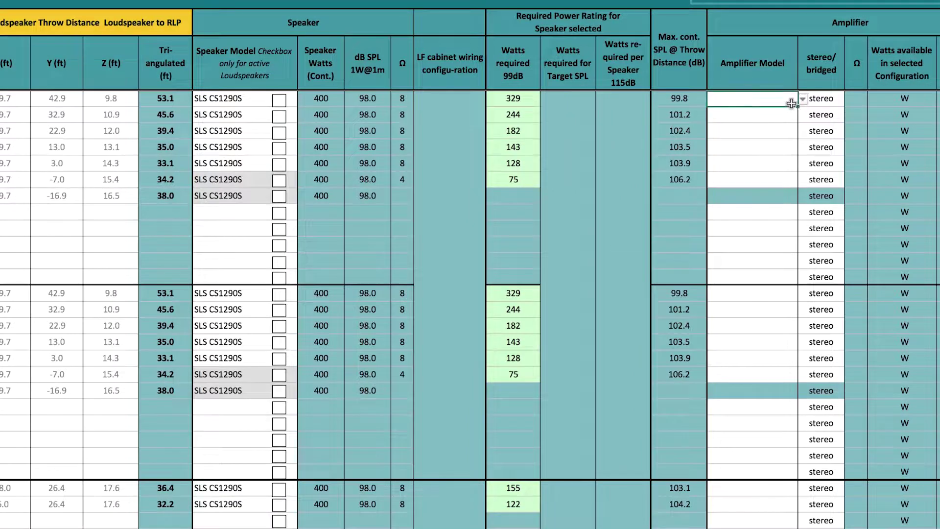
{"action": "left_click", "coordinate": [803, 99]}
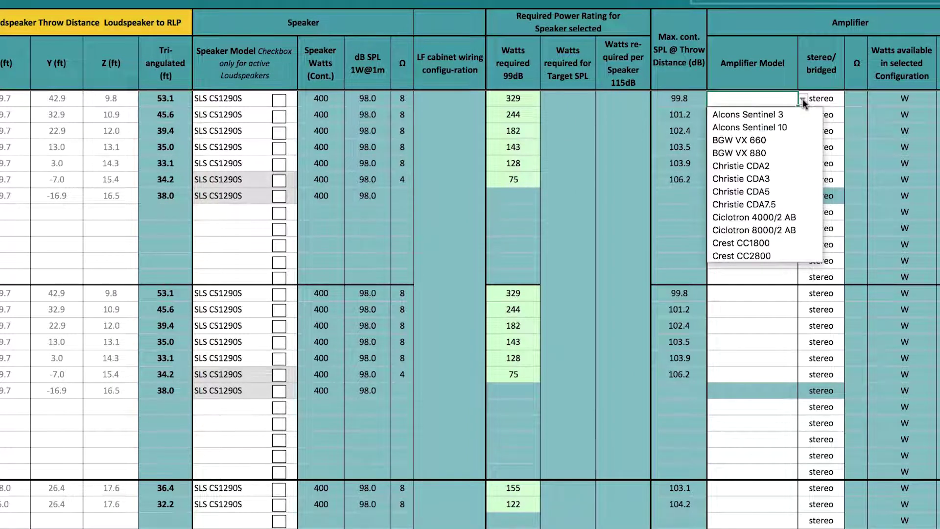
{"action": "left_click", "coordinate": [770, 179]}
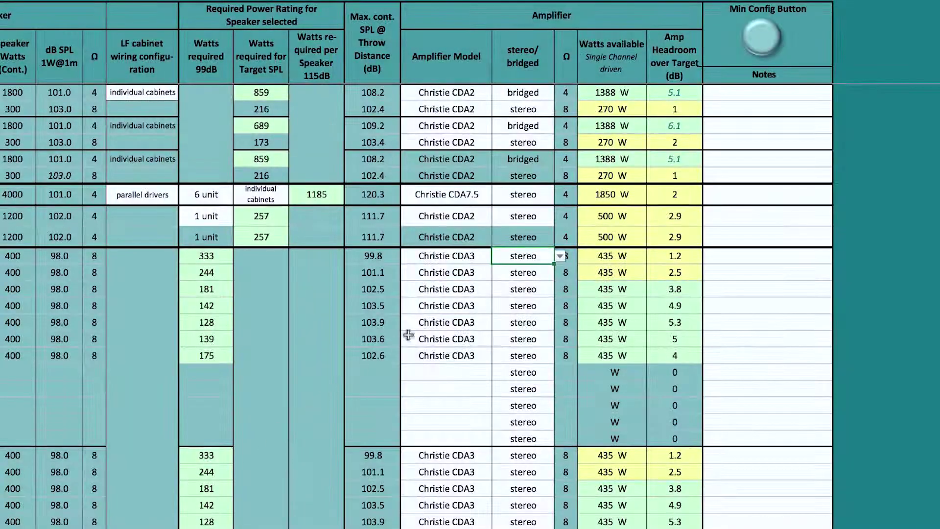
{"action": "left_click", "coordinate": [484, 255]}
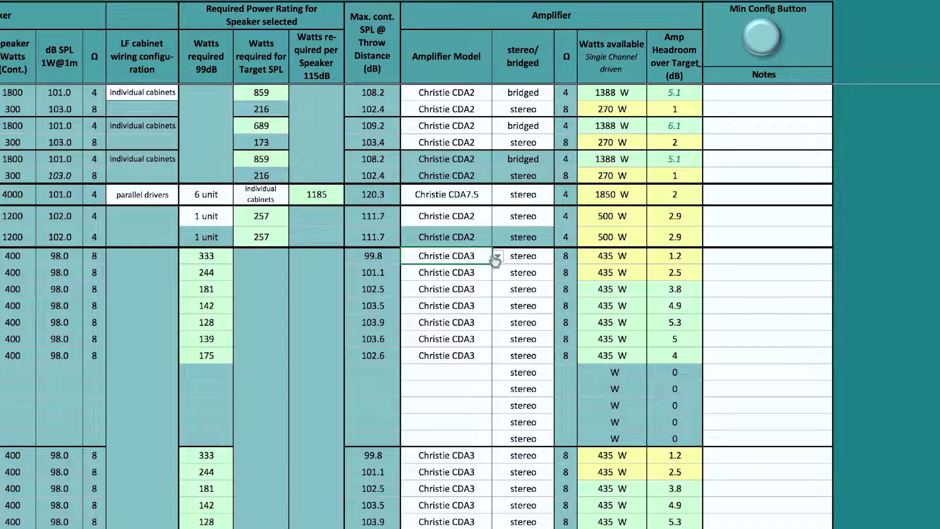
{"action": "left_click", "coordinate": [498, 255]}
{"action": "left_click_drag", "start_coordinate": [552, 275], "coordinate": [552, 330]}
{"action": "left_click", "coordinate": [528, 332]}
- Set the first Dolby amplifier row to bridged and go to the Dolby DMA sheet
{"action": "left_click", "coordinate": [521, 256]}
{"action": "left_click", "coordinate": [559, 255]}
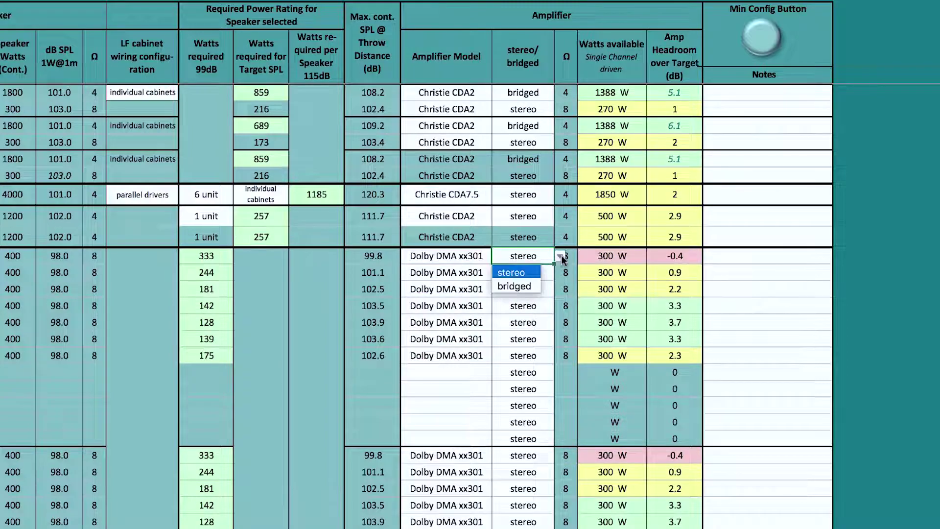
{"action": "left_click", "coordinate": [536, 287]}
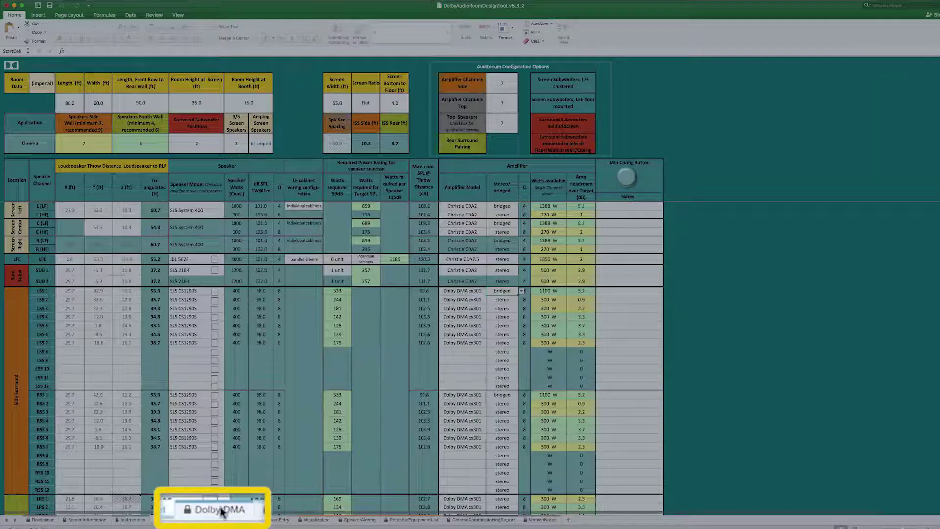
{"action": "left_click", "coordinate": [216, 520]}
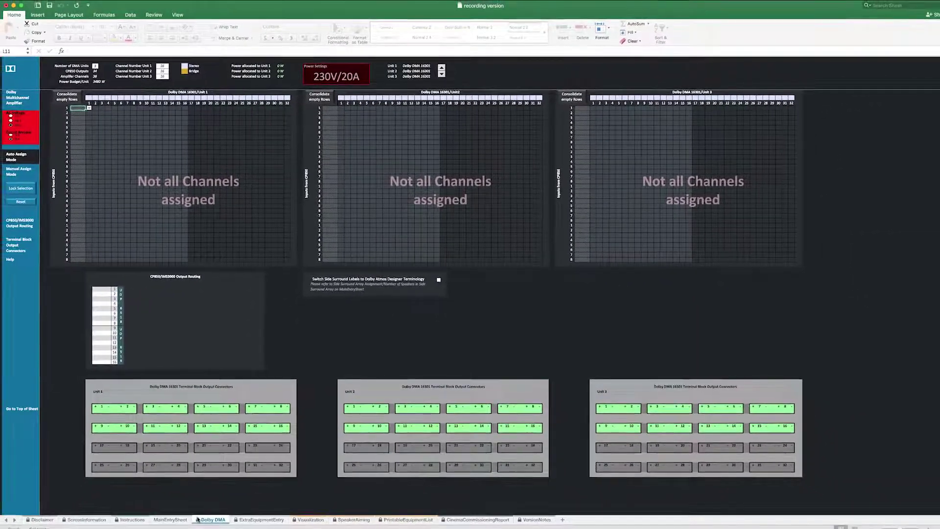
- On the Dolby DMA sheet, try 120 V and 208 V AC voltage, then return to 230 V
{"action": "left_click", "coordinate": [321, 99]}
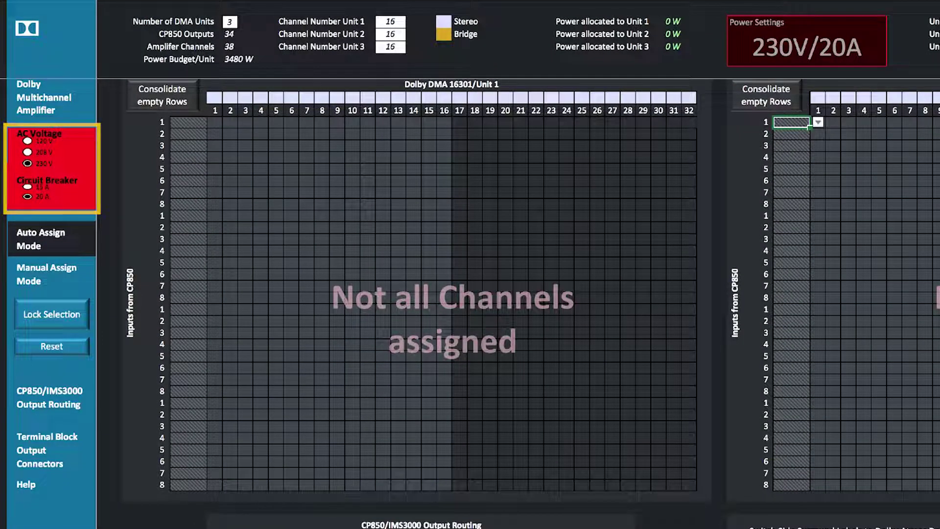
{"action": "left_click", "coordinate": [27, 141]}
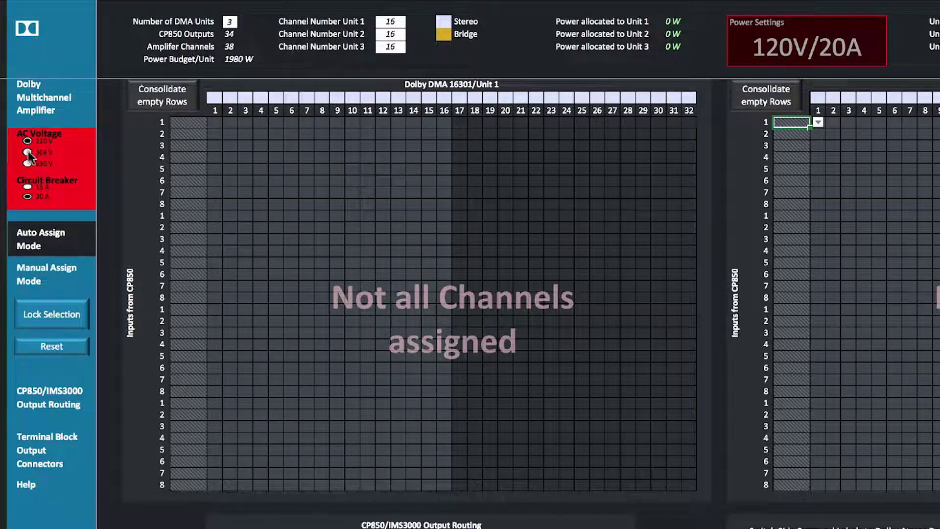
{"action": "left_click", "coordinate": [28, 151]}
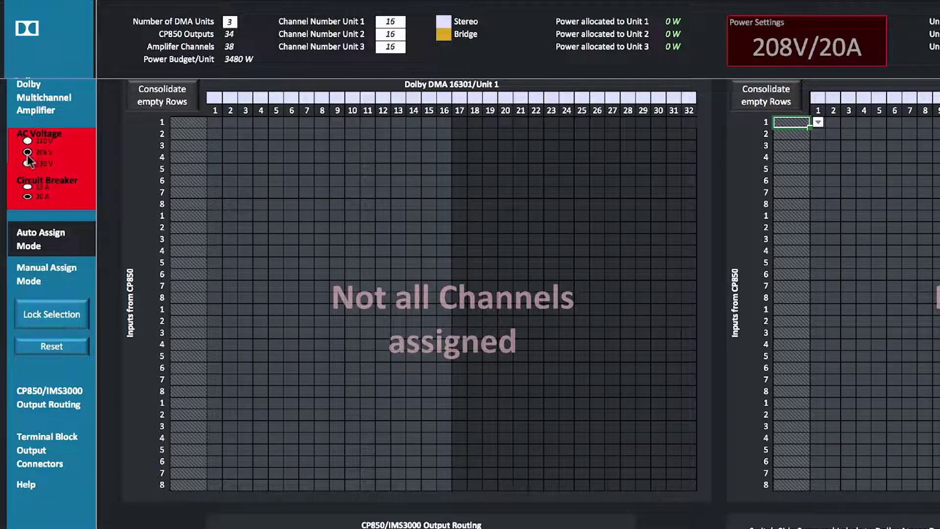
{"action": "left_click", "coordinate": [28, 163]}
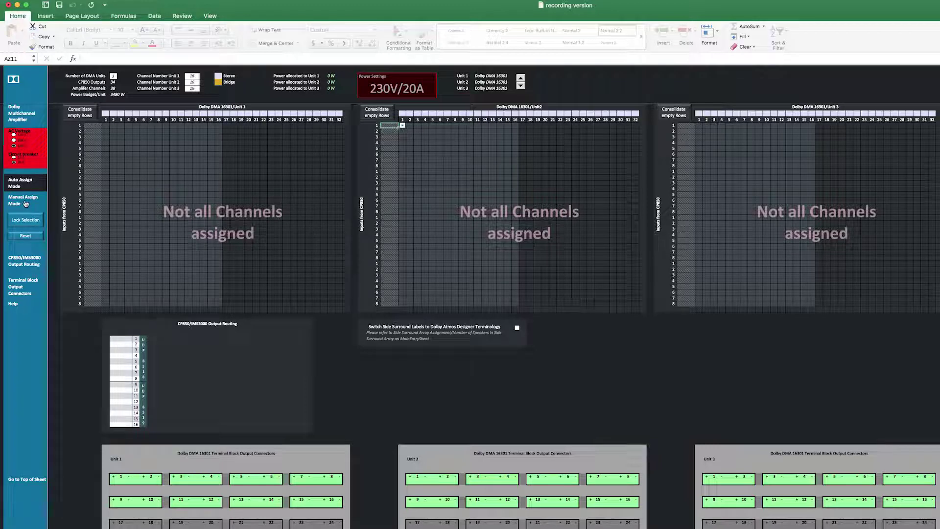
- Switch to Manual Assign Mode and route LSS 1 and RSS 1 onward to Unit 1
{"action": "left_click", "coordinate": [26, 203]}
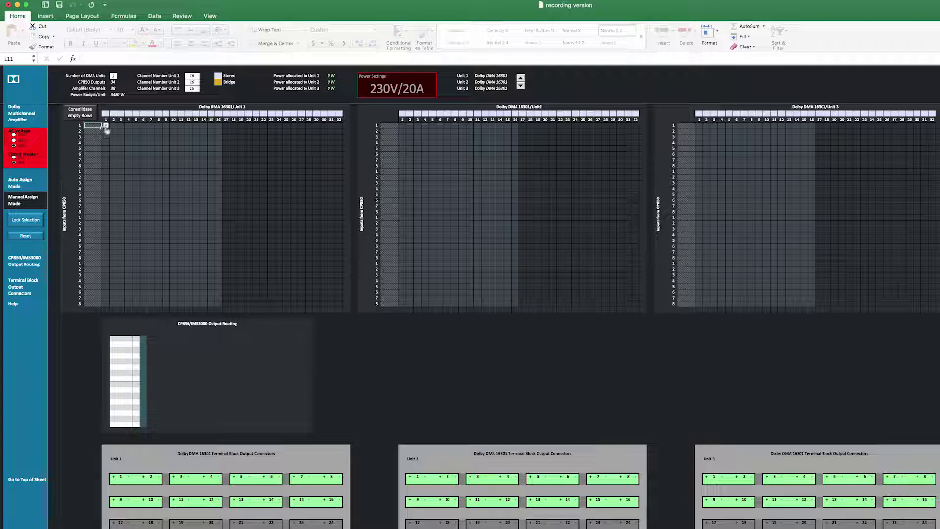
{"action": "left_click", "coordinate": [105, 126]}
{"action": "left_click", "coordinate": [104, 132]}
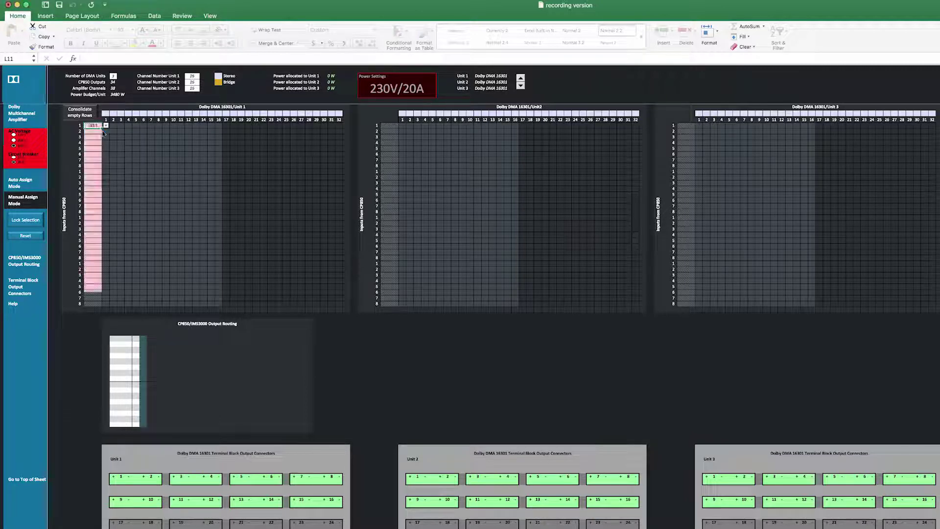
{"action": "left_click", "coordinate": [96, 166]}
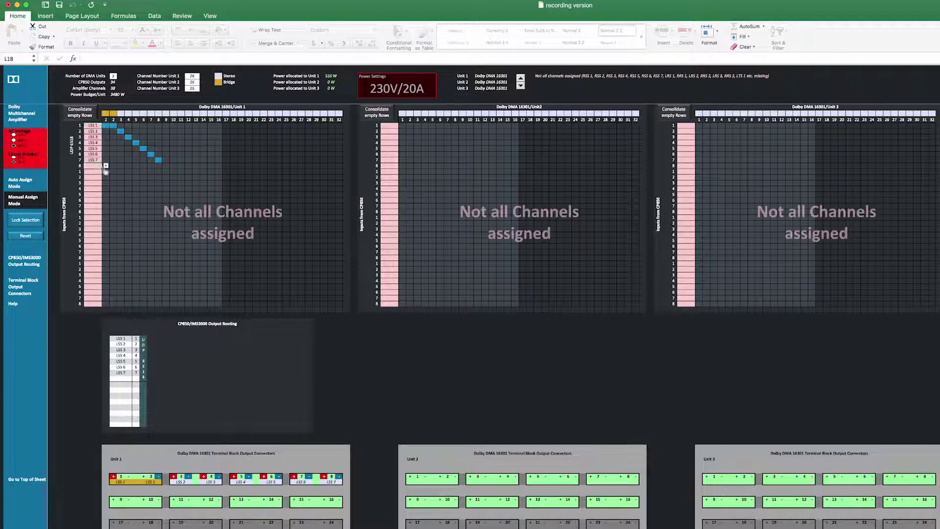
{"action": "left_click", "coordinate": [105, 165]}
{"action": "left_click", "coordinate": [105, 172]}
- Route LRS 1 and LTS 1 onward to Unit 2, and RTS 1 onward to Unit 3
{"action": "left_click", "coordinate": [391, 126]}
{"action": "left_click", "coordinate": [402, 126]}
{"action": "left_click", "coordinate": [396, 160]}
{"action": "left_click", "coordinate": [396, 161]}
{"action": "left_click", "coordinate": [402, 160]}
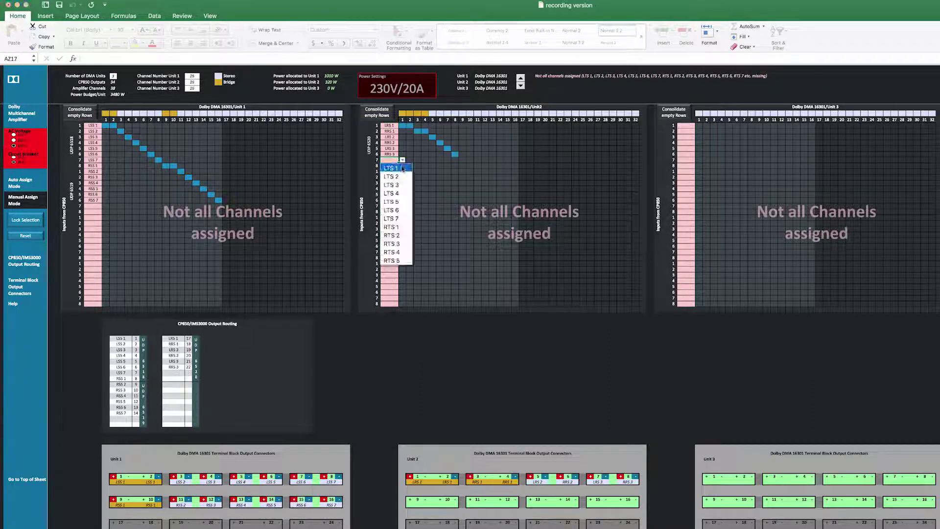
{"action": "left_click", "coordinate": [393, 168]}
{"action": "left_click", "coordinate": [697, 127]}
{"action": "left_click", "coordinate": [698, 127]}
{"action": "left_click", "coordinate": [685, 132]}
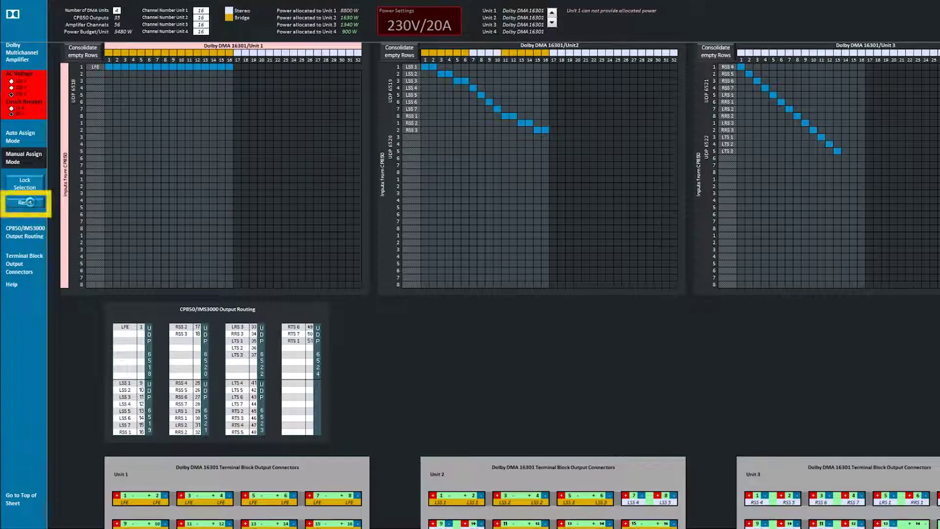
- Reset the Dolby DMA sheet to clear all channel routing and power allocations
{"action": "left_click", "coordinate": [28, 202]}
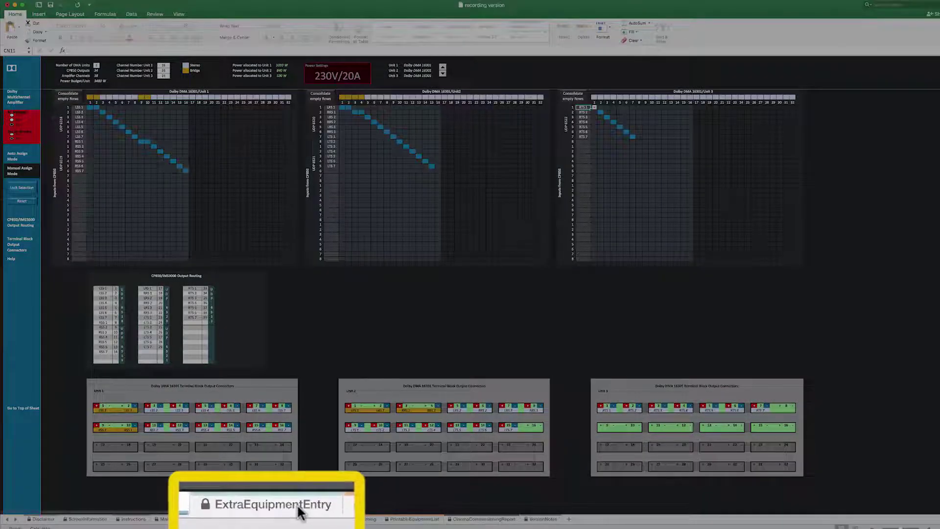
- Go to the ExtraEquipmentEntry sheet
{"action": "left_click", "coordinate": [278, 519]}
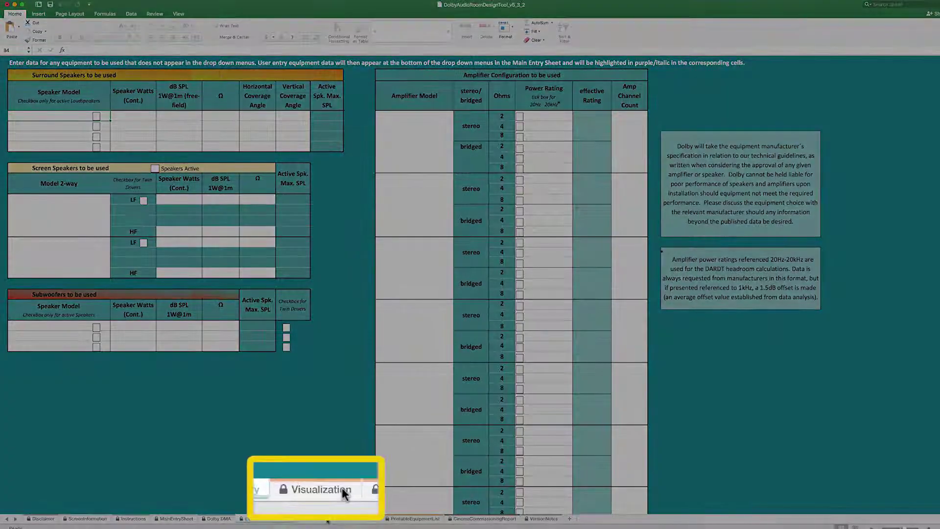
- View the Visualization sheet, then move to the SpeakerAiming sheet
{"action": "left_click", "coordinate": [328, 520]}
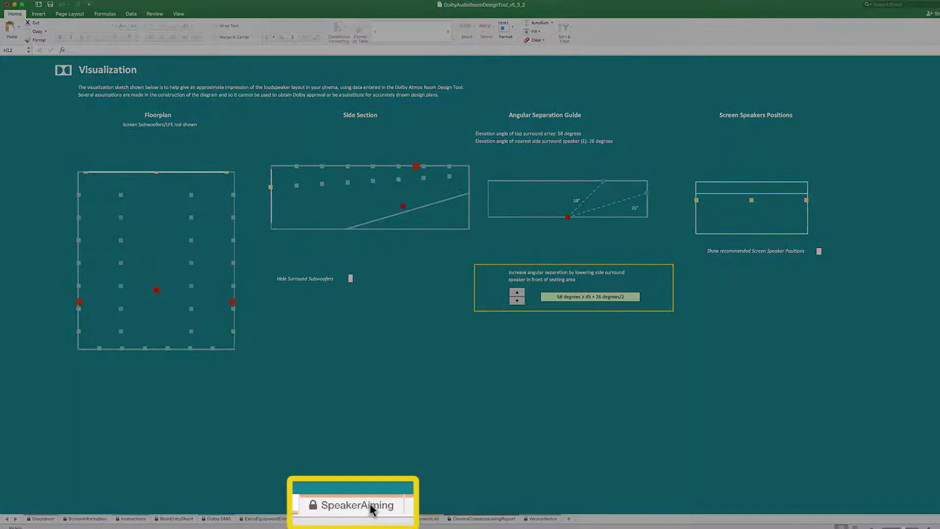
{"action": "left_click", "coordinate": [360, 519]}
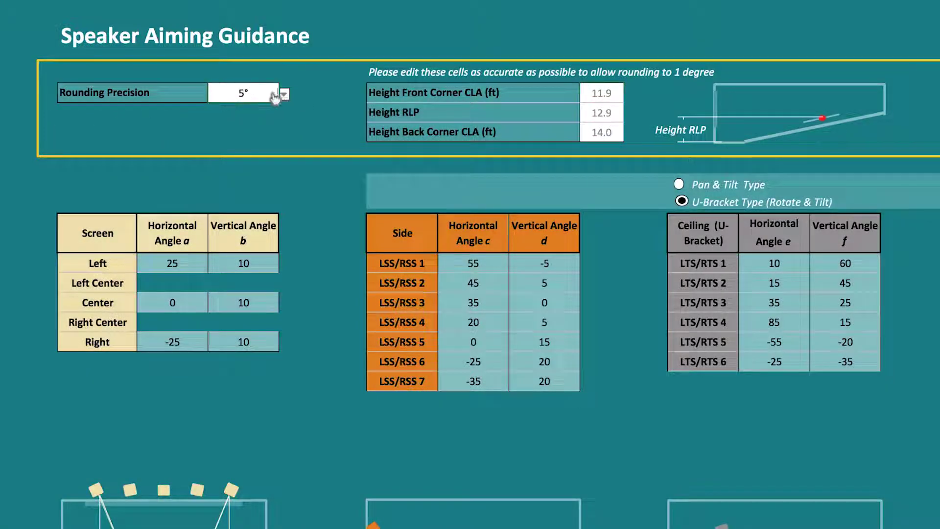
{"action": "left_click", "coordinate": [284, 94]}
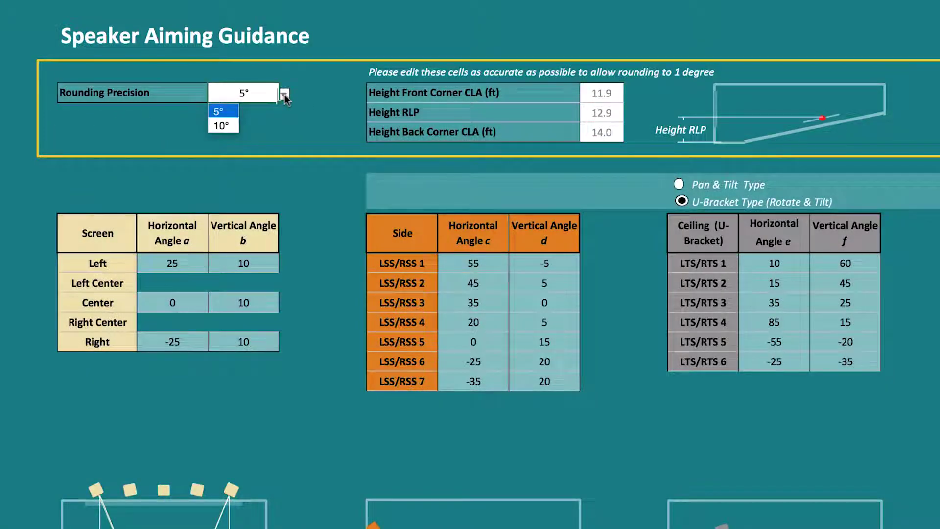
{"action": "left_click", "coordinate": [284, 95]}
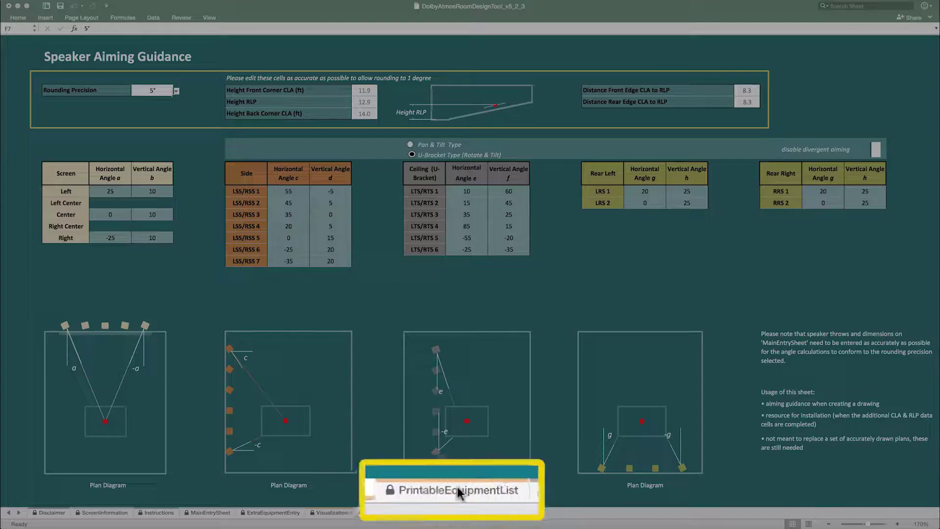
- Go to the PrintableEquipmentList sheet to view the equipment summary
{"action": "left_click", "coordinate": [449, 512]}
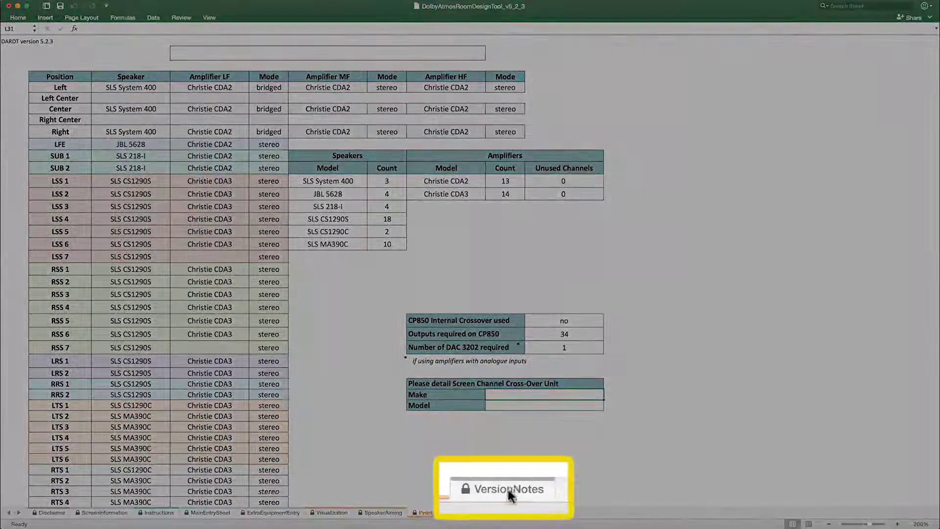
- Switch to the VersionNotes sheet to review version 5.2.3 and the earlier change notes
{"action": "left_click", "coordinate": [514, 513]}
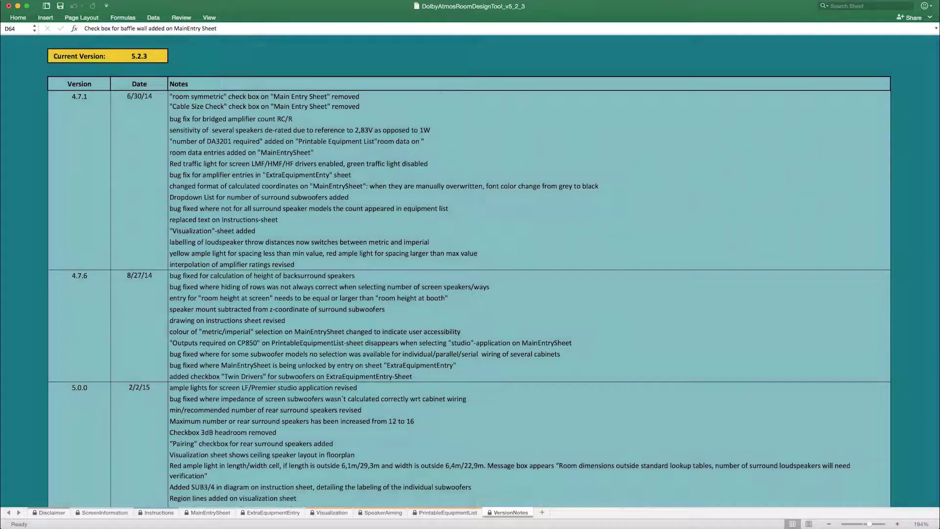